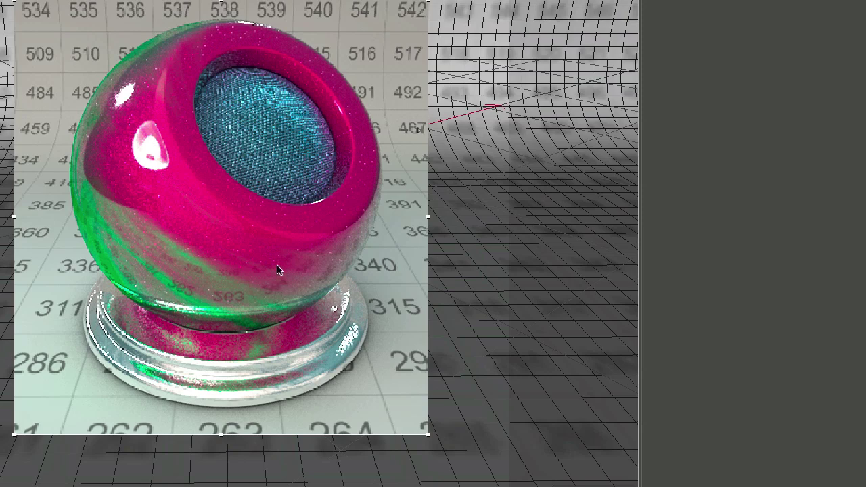
Open the bowling_ball material and review its reflectance, color and basic channel settings.
left_click(277, 486)
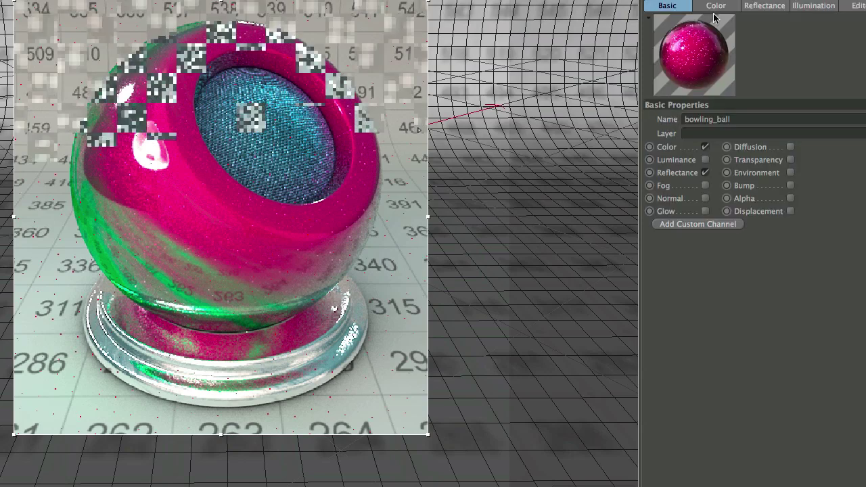
left_click(771, 5)
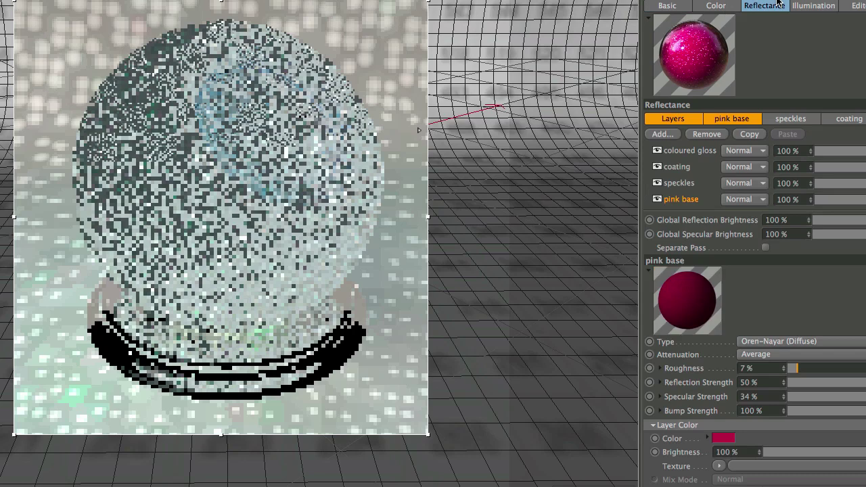
left_click(723, 7)
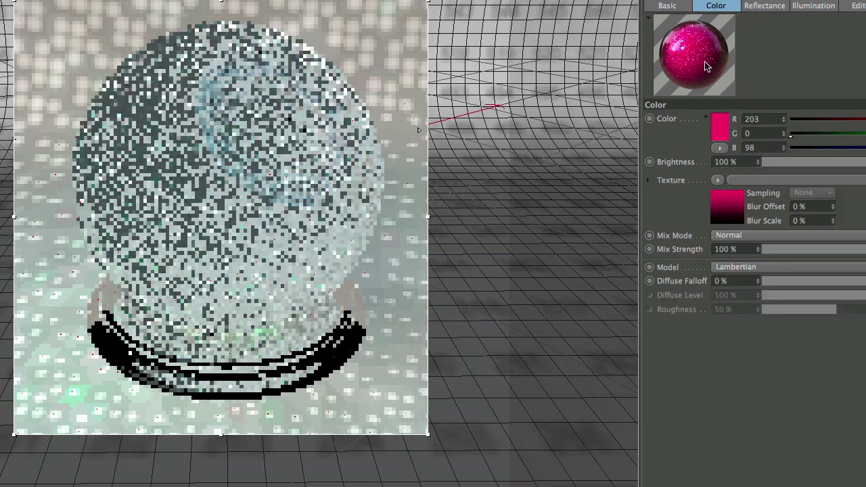
left_click(686, 7)
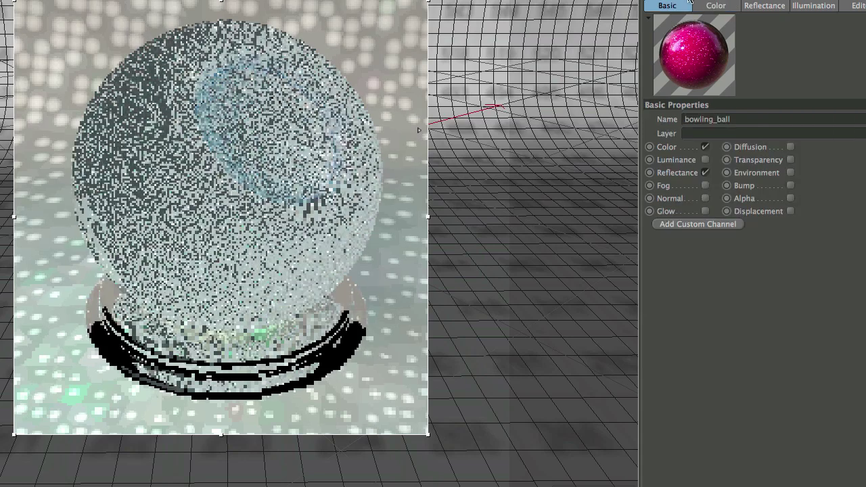
Disable the material's Reflectance channel to preview only its color, and enable it again.
left_click(705, 172)
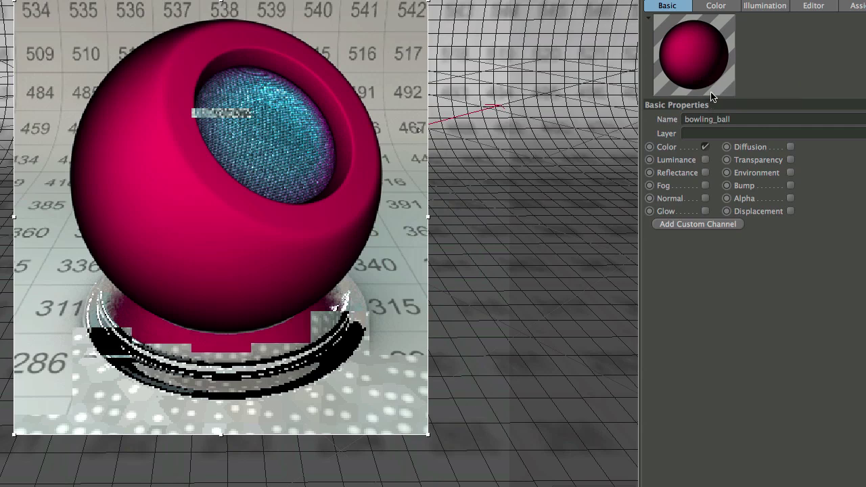
left_click(705, 172)
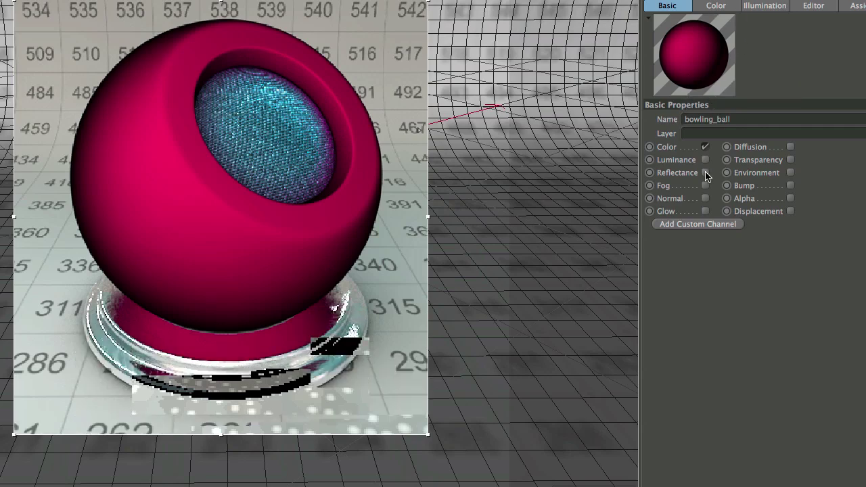
Show the pink base reflectance layer and look through the texture options for its layer color.
left_click(759, 6)
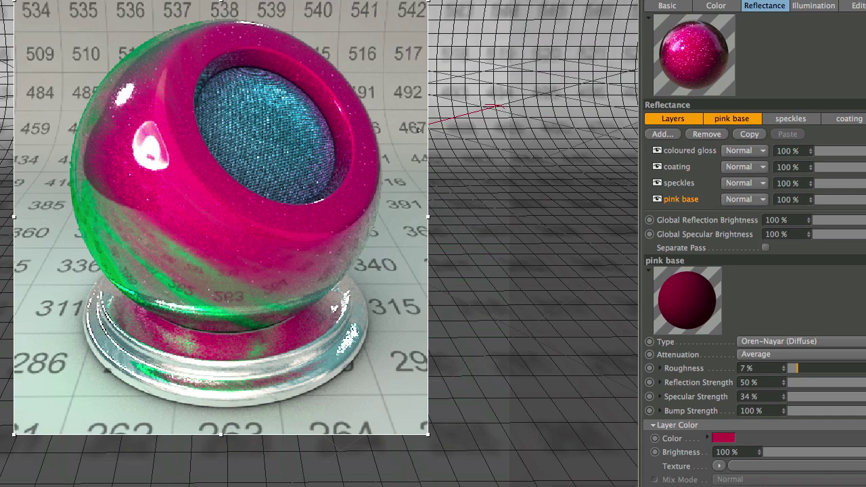
left_click(719, 466)
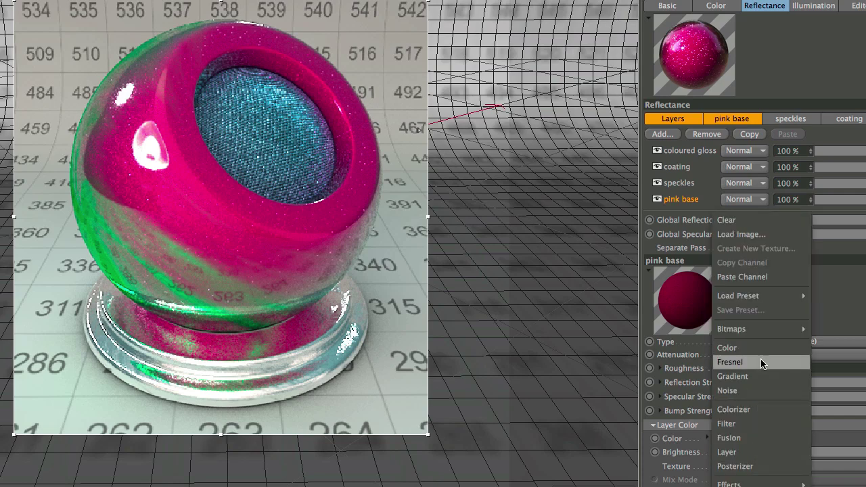
key("Escape")
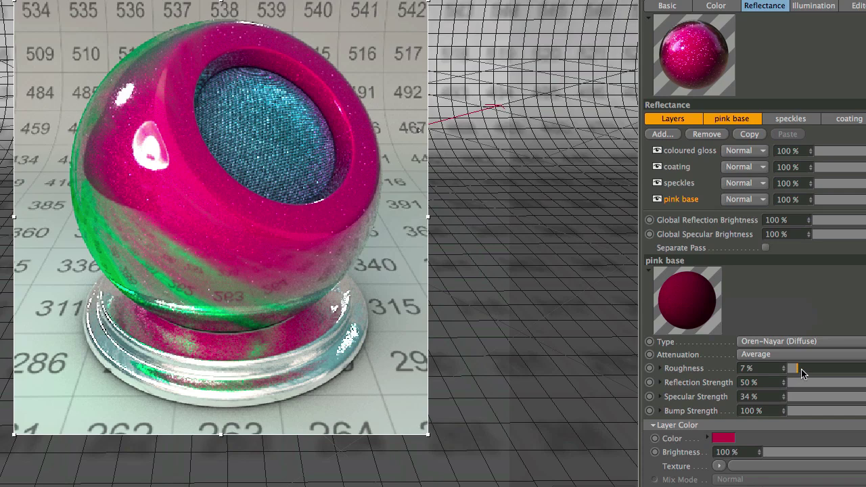
Try 182% roughness on the pink base layer, return it to 7%, and view the available reflection types.
left_click_drag(798, 370, 865, 368)
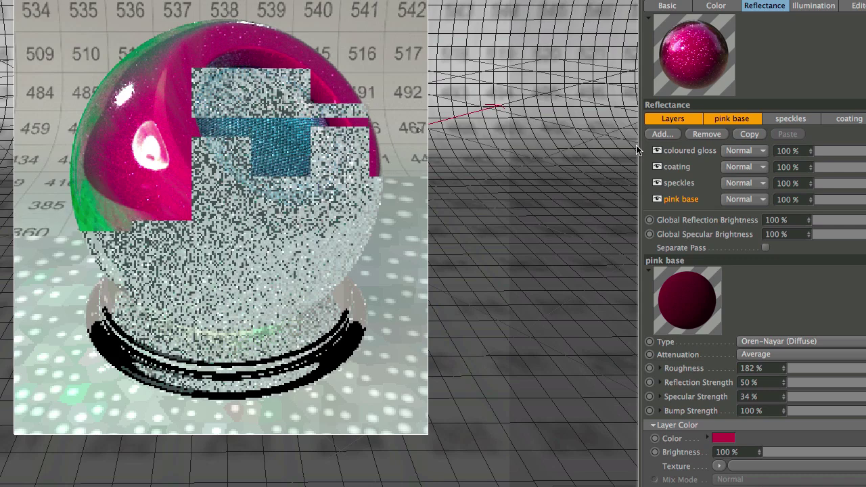
left_click_drag(816, 367, 797, 371)
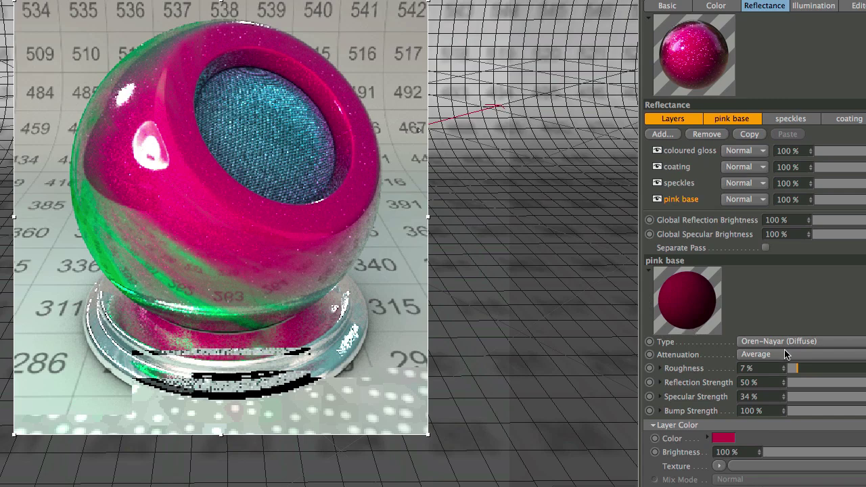
left_click(841, 347)
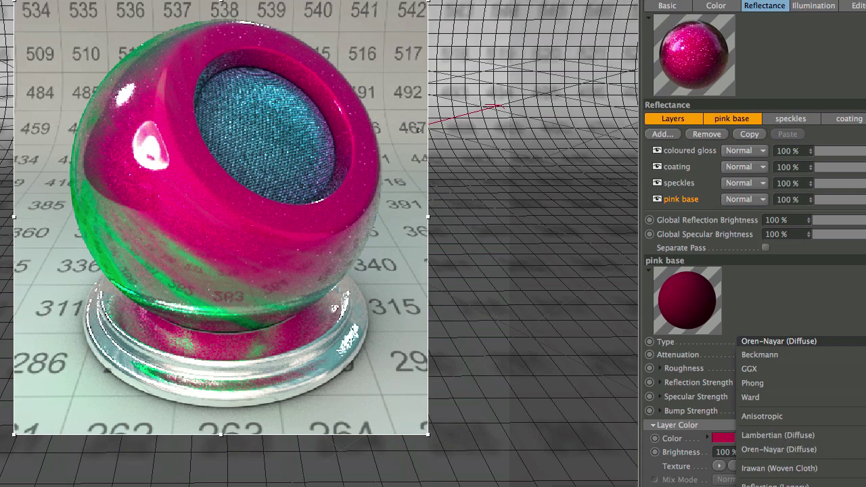
key("Escape")
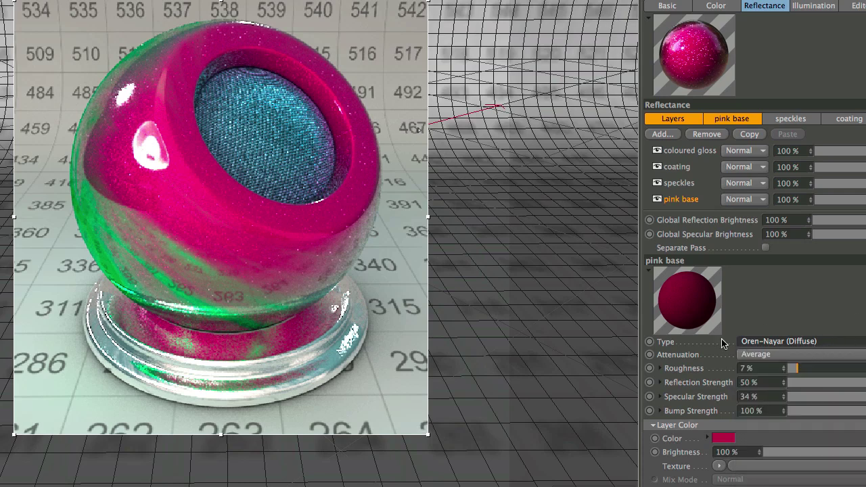
Examine the speckles layer's attenuation options, layer mask and Fresnel settings.
left_click(694, 179)
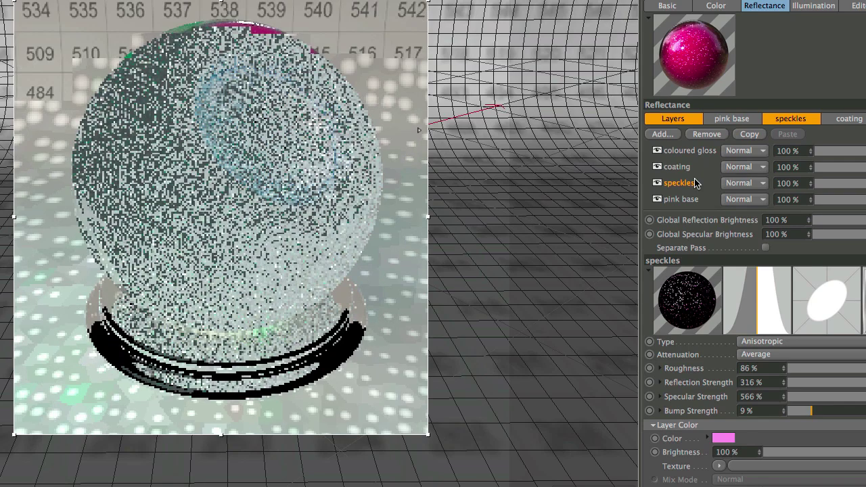
left_click(788, 355)
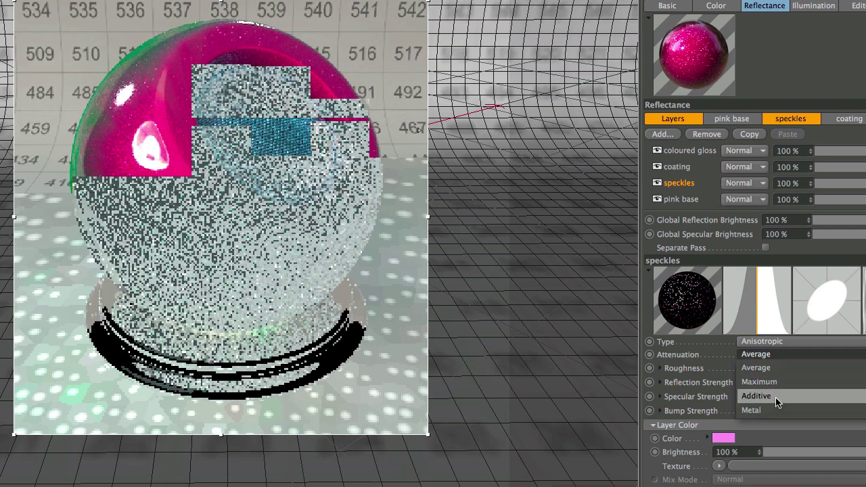
left_click(719, 351)
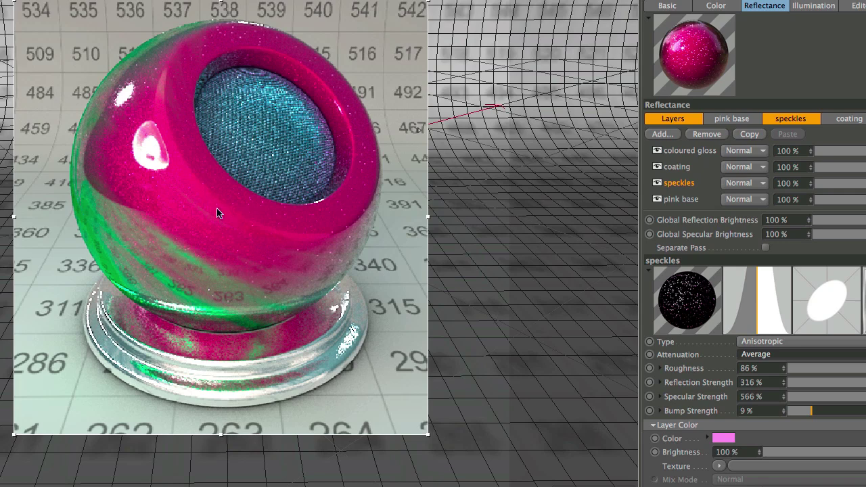
left_click(670, 423)
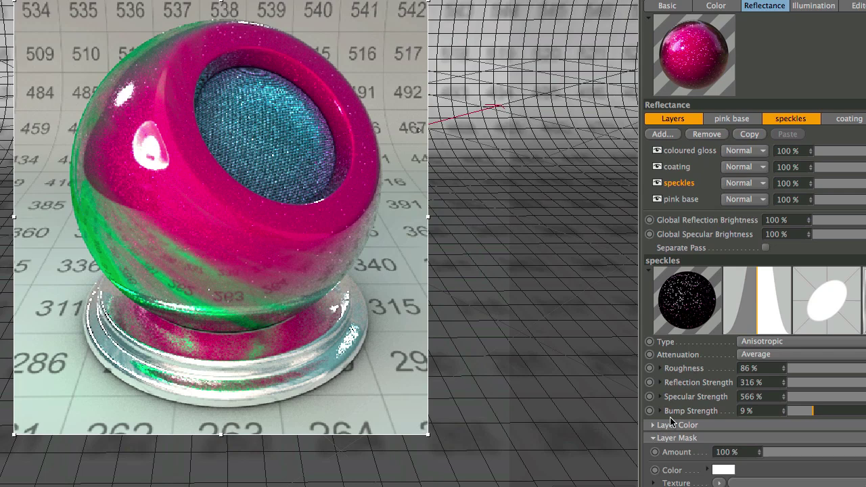
left_click(860, 484)
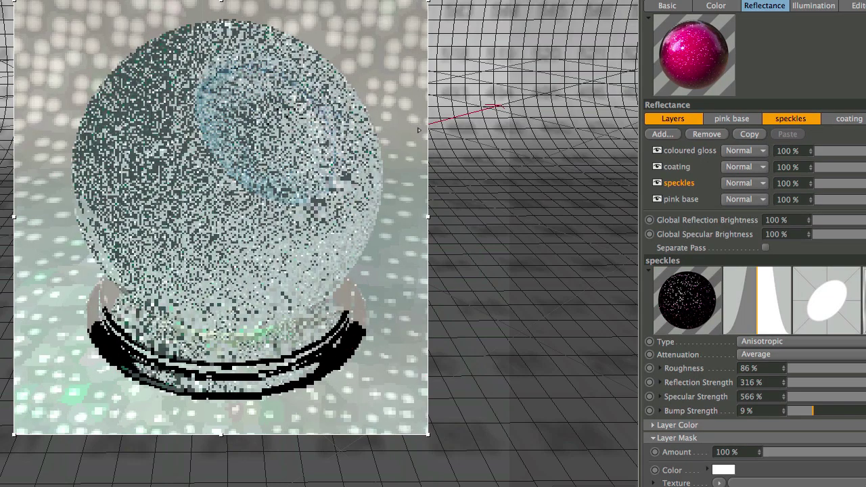
left_click(655, 438)
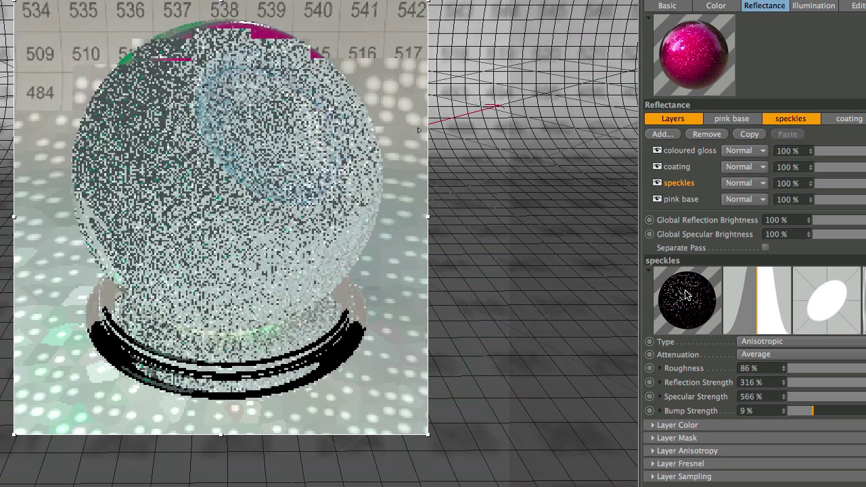
left_click(654, 463)
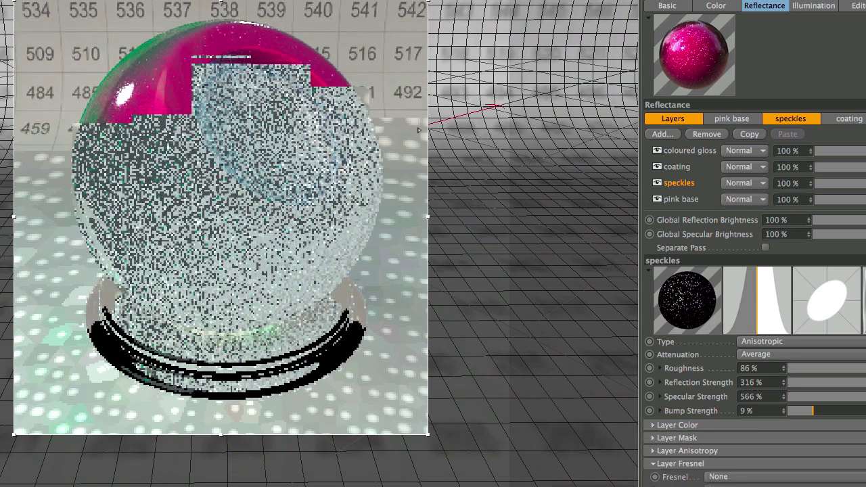
left_click(651, 464)
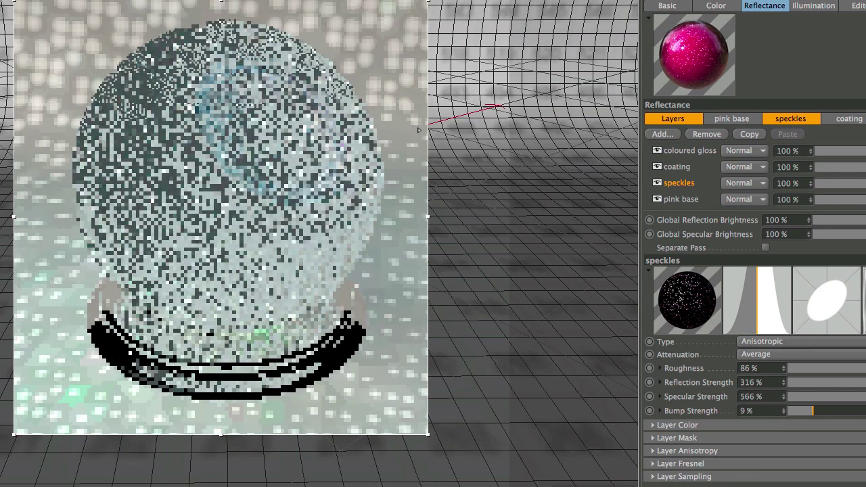
Hide the coloured gloss layer, try 73% roughness on the coating layer and bring it back to 5%.
left_click(679, 168)
left_click(656, 150)
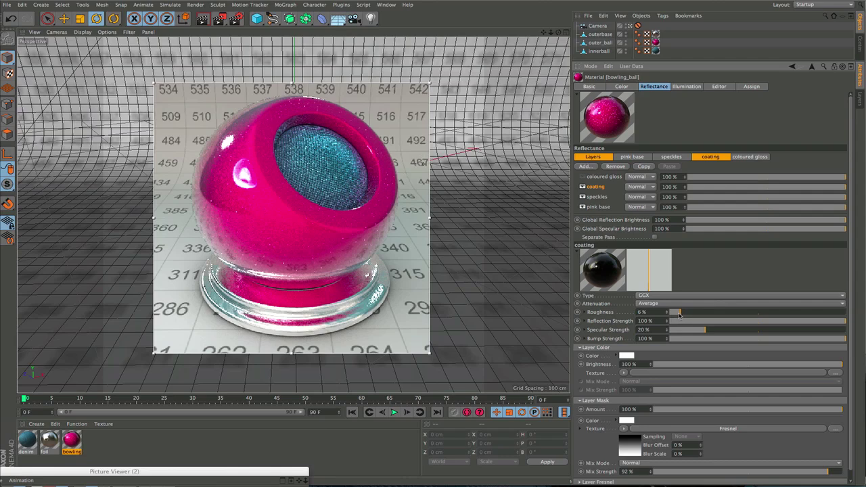
left_click(798, 314)
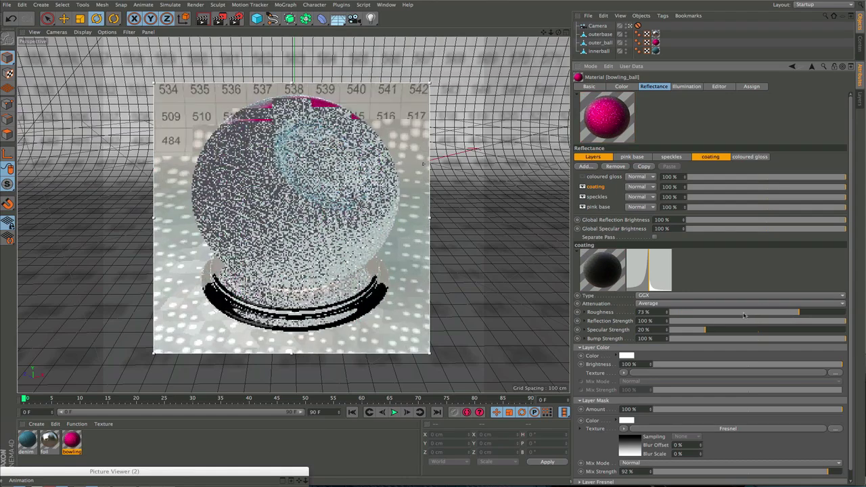
left_click_drag(743, 315, 680, 314)
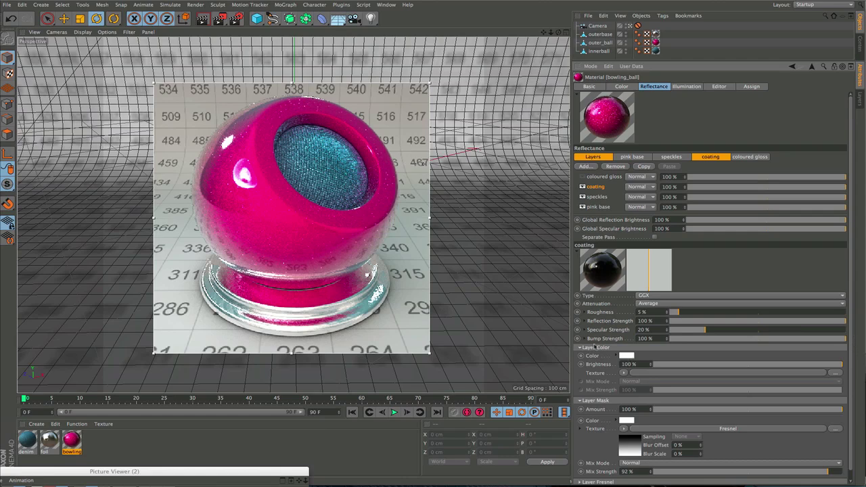
Inspect the Fresnel shader used as the coating layer's mask and return to the material settings.
left_click(581, 348)
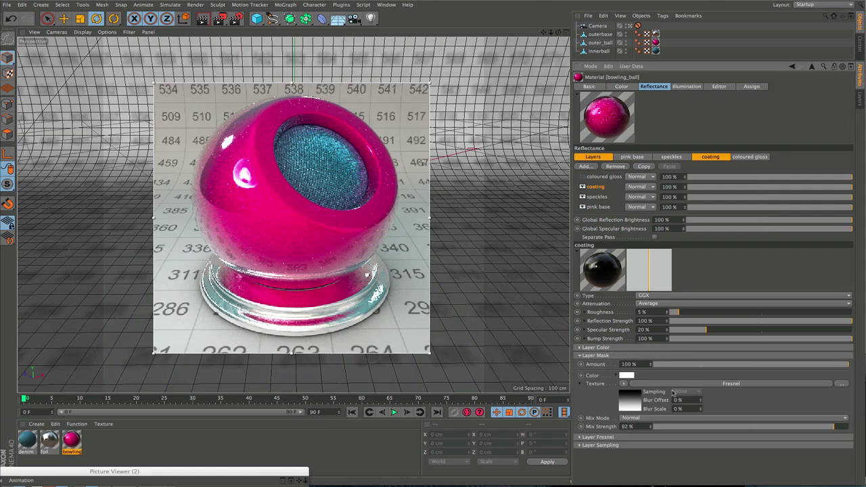
left_click(723, 384)
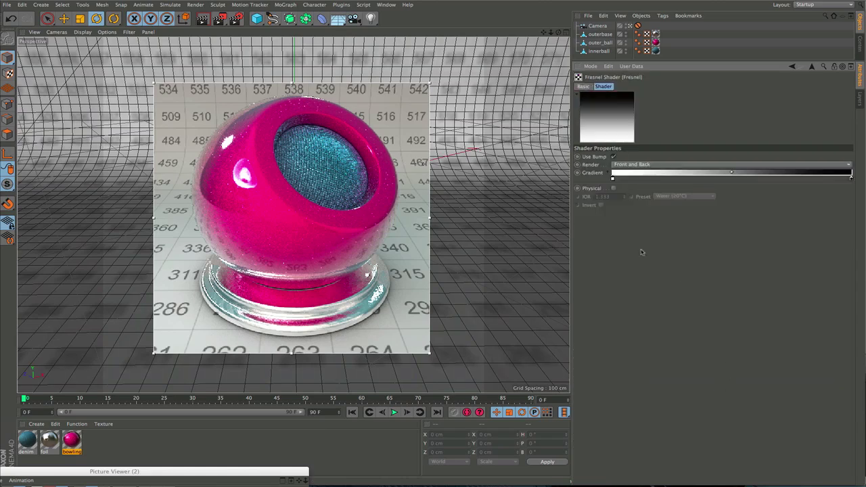
left_click(813, 67)
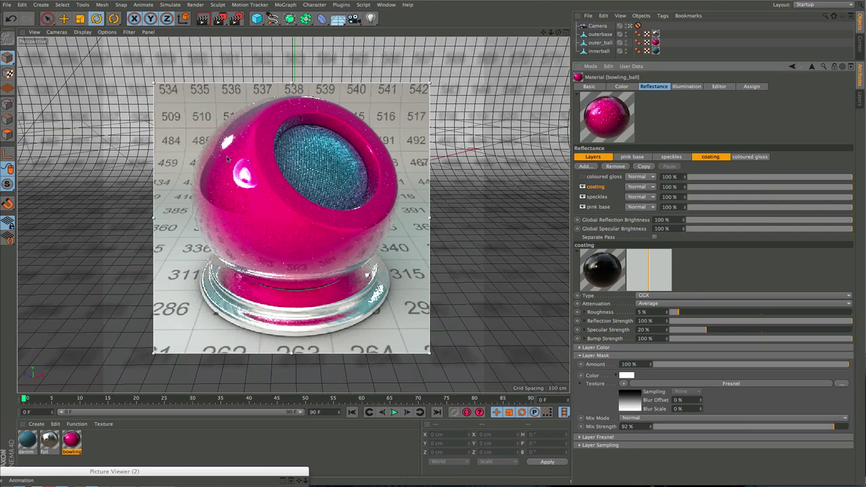
Try 36% roughness on the coating, reset it to 5%, and make the coloured gloss layer visible again.
left_click_drag(727, 314, 735, 314)
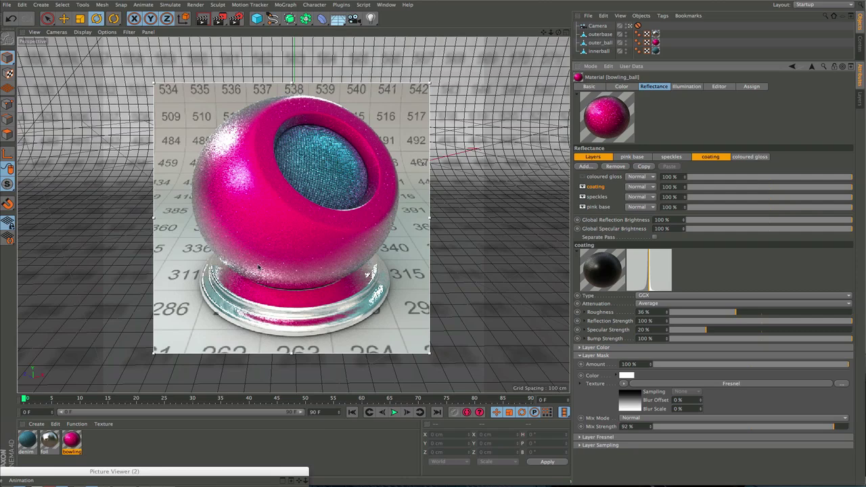
left_click(678, 312)
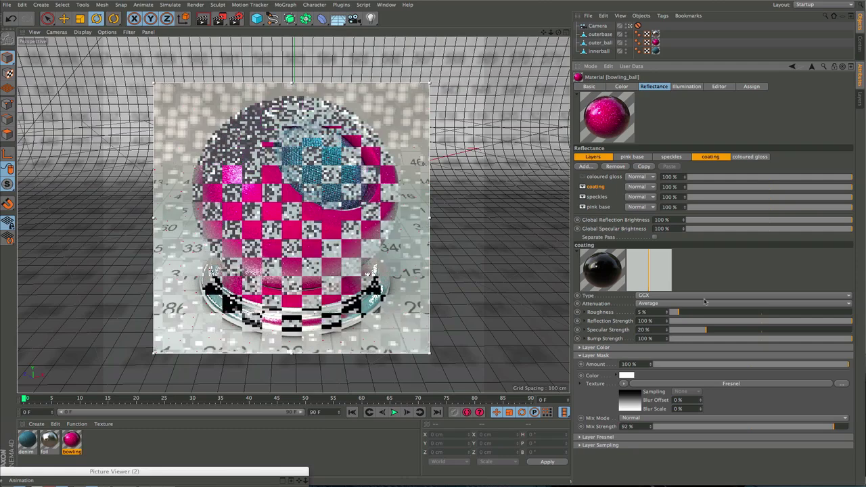
left_click(582, 176)
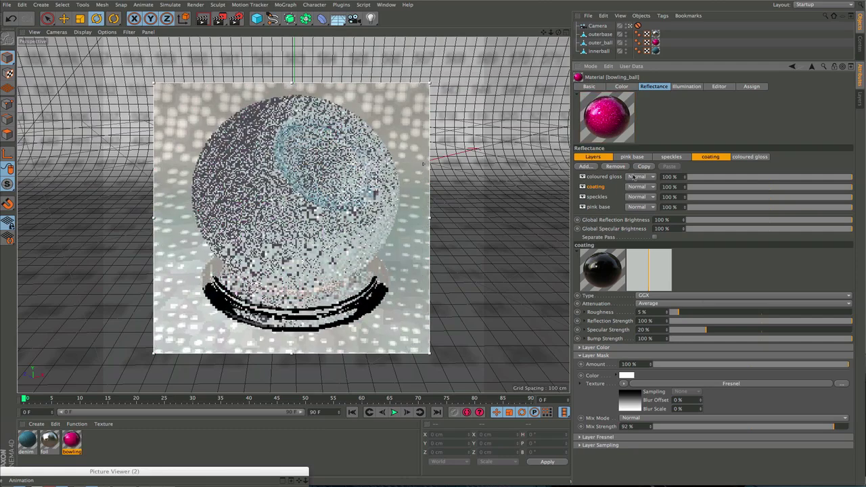
Examine the coloured gloss layer's color and open the Galaxy shader in its layer mask.
left_click(609, 177)
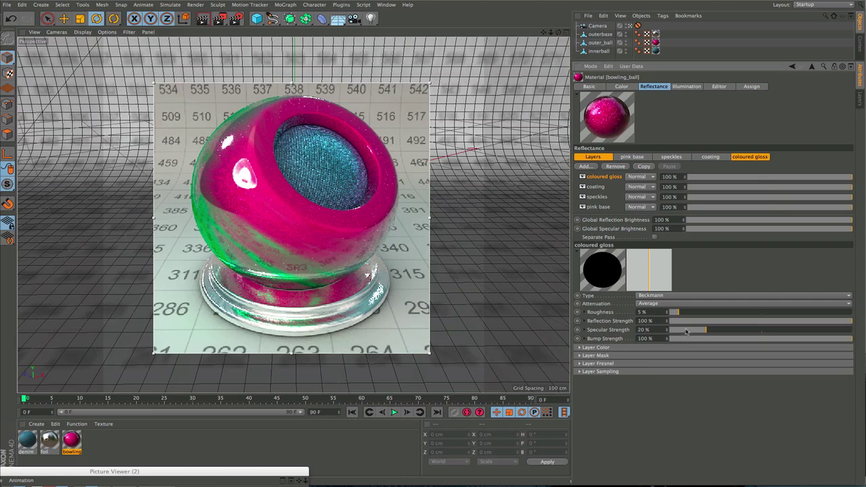
left_click(583, 347)
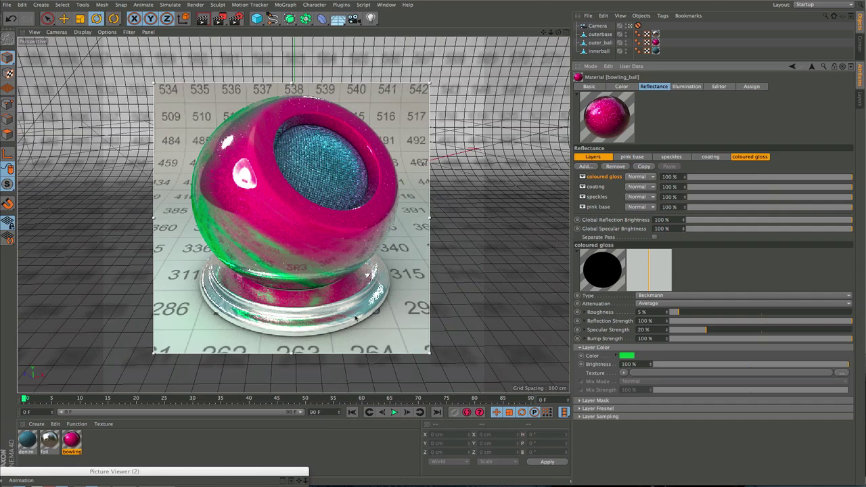
left_click(579, 347)
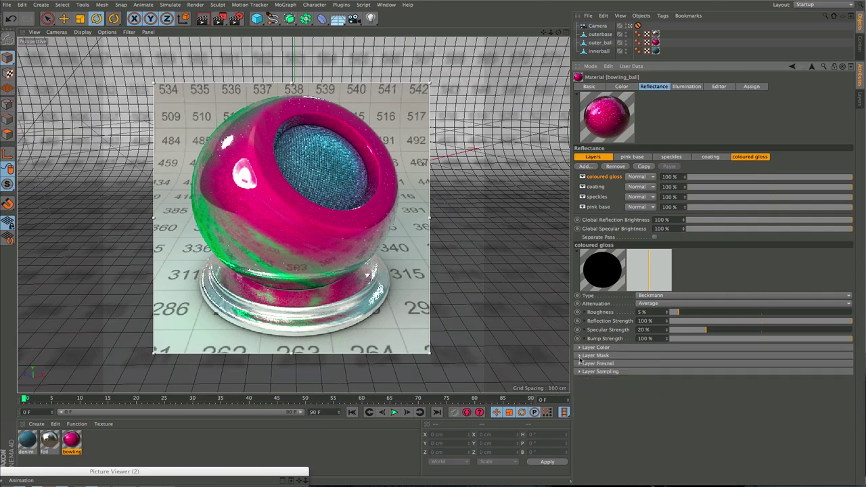
left_click(579, 355)
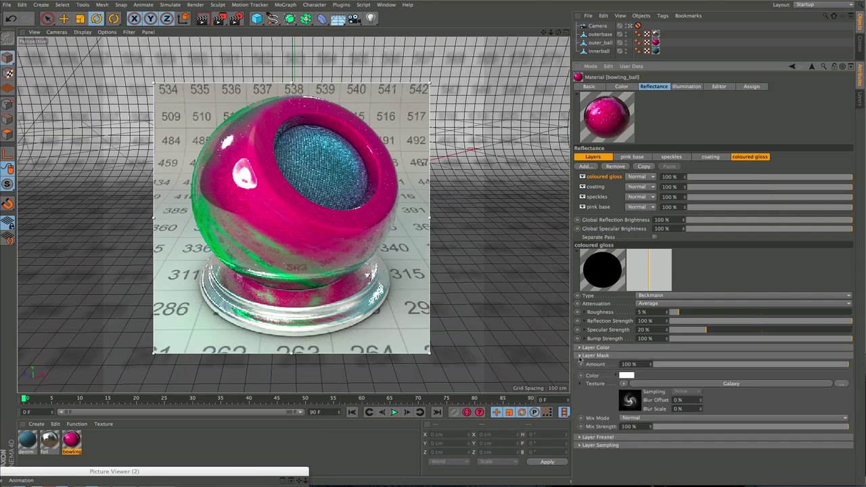
left_click(742, 387)
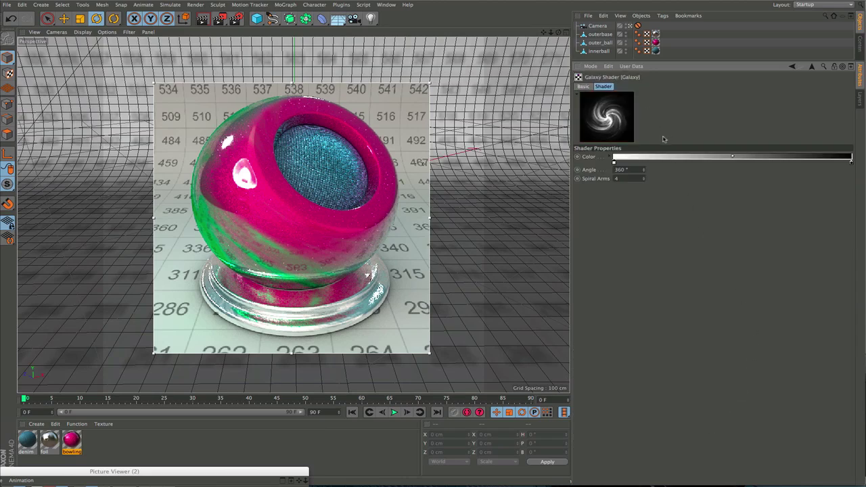
Leave the Galaxy shader, open the denim material and inspect the available types for its Irawan (Woven Cloth) reflectance layer.
left_click(812, 67)
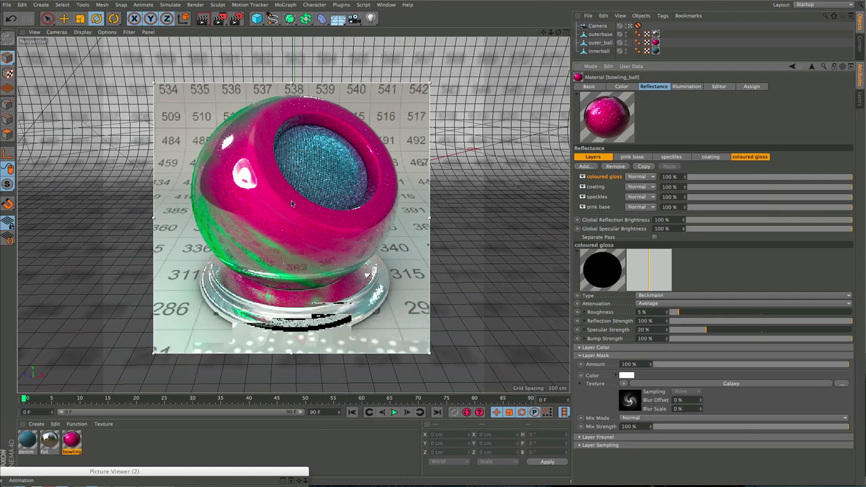
left_click(28, 442)
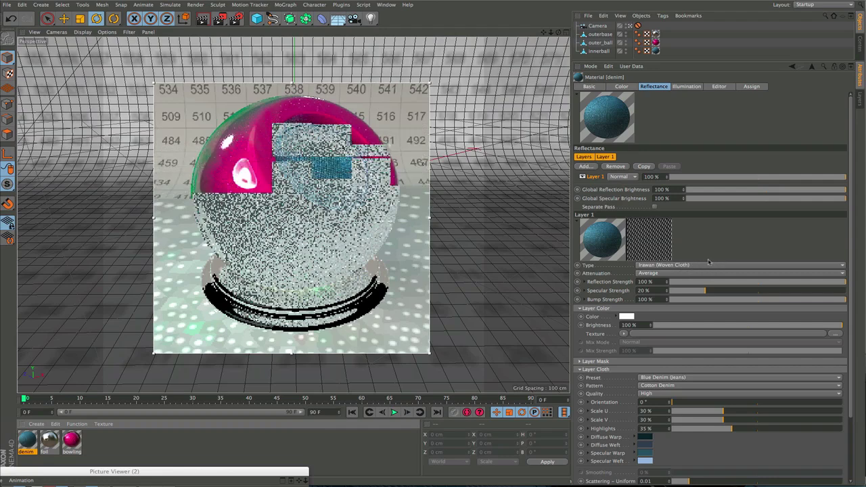
left_click(691, 265)
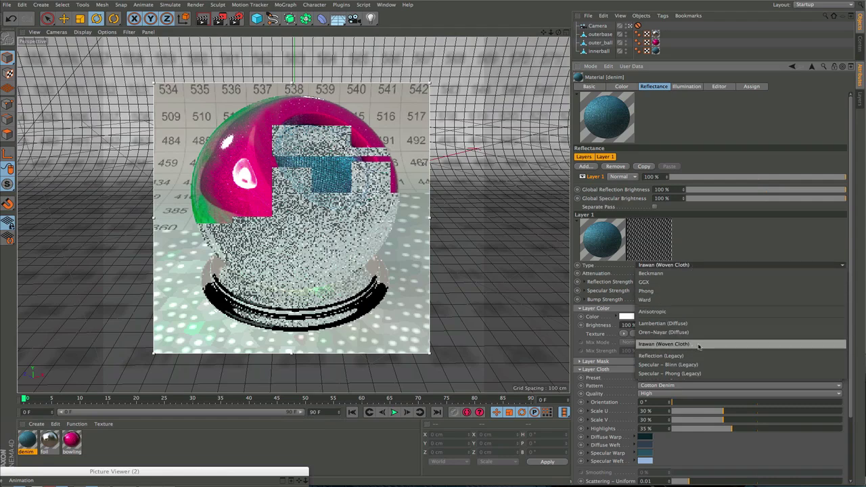
left_click(732, 238)
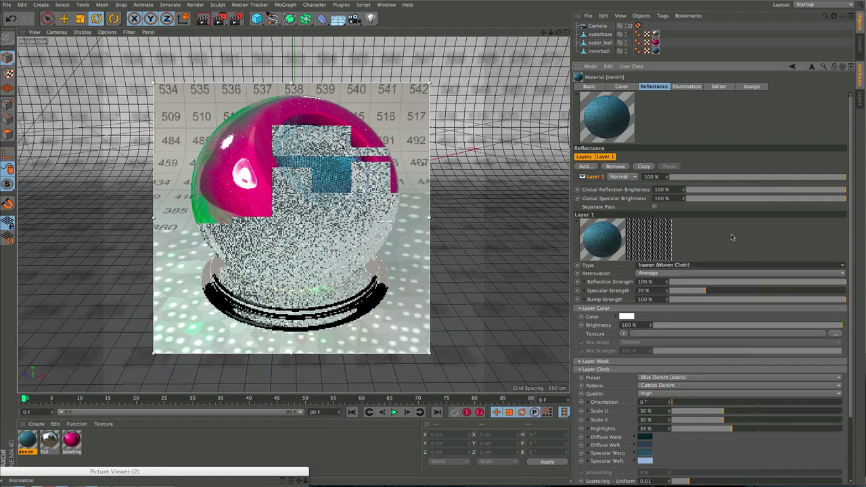
Apply the Green Twill (Sturdy Fabric) preset to the denim's cloth layer and set Scale U and Scale V to 50%.
scroll(851, 231, "down", 2)
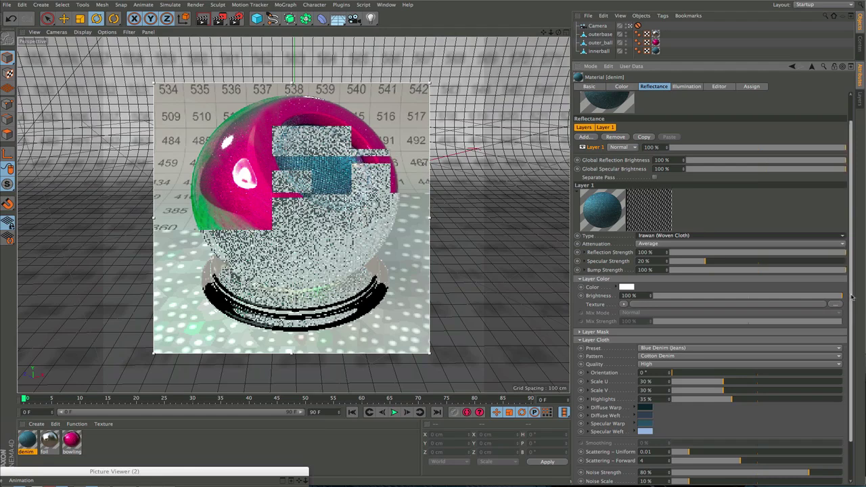
scroll(847, 362, "down", 3)
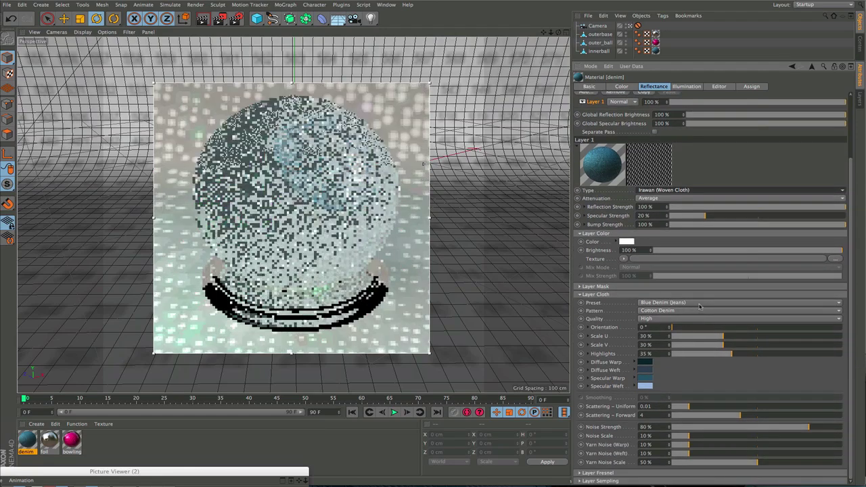
left_click(700, 306)
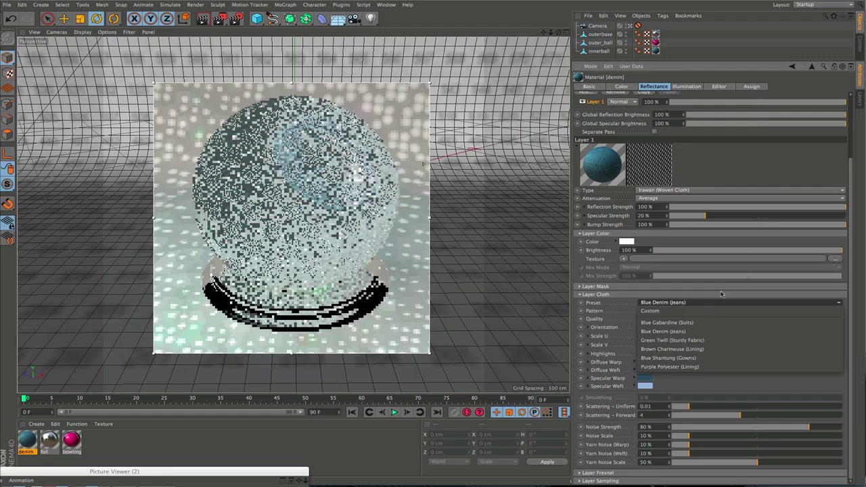
left_click(706, 340)
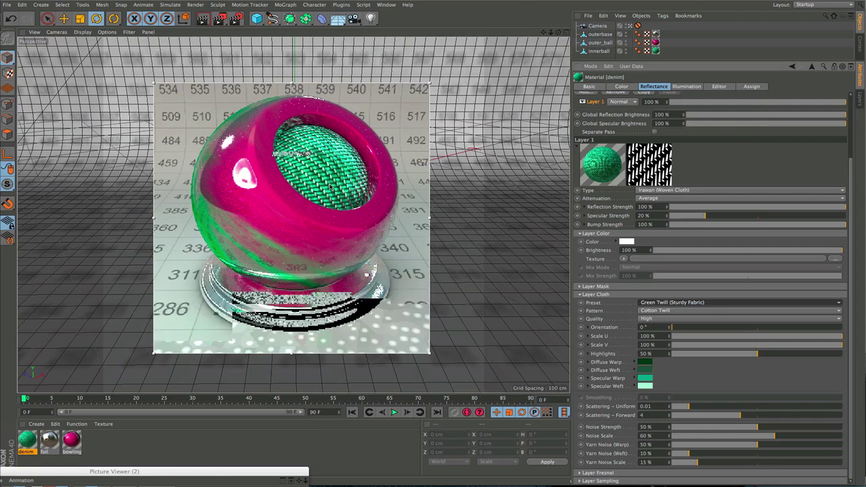
left_click(757, 336)
left_click(758, 345)
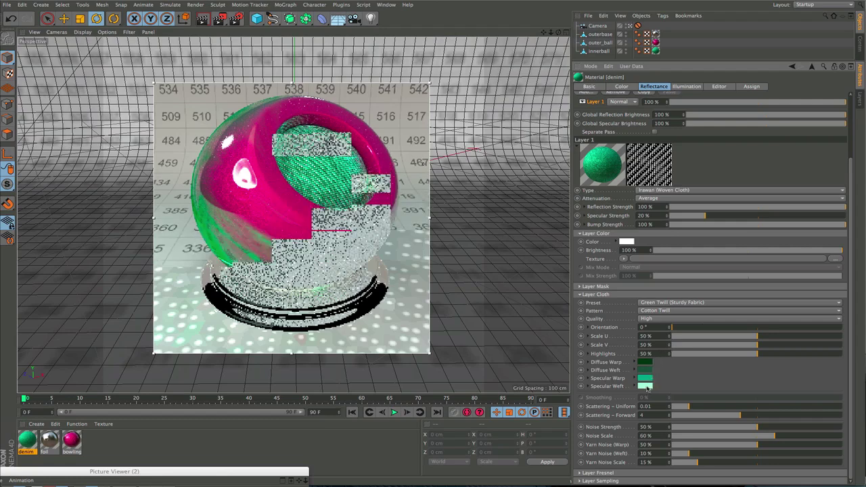
Change the cloth layer's specular weft and specular warp colors to more saturated greens.
left_click(648, 386)
left_click(624, 372)
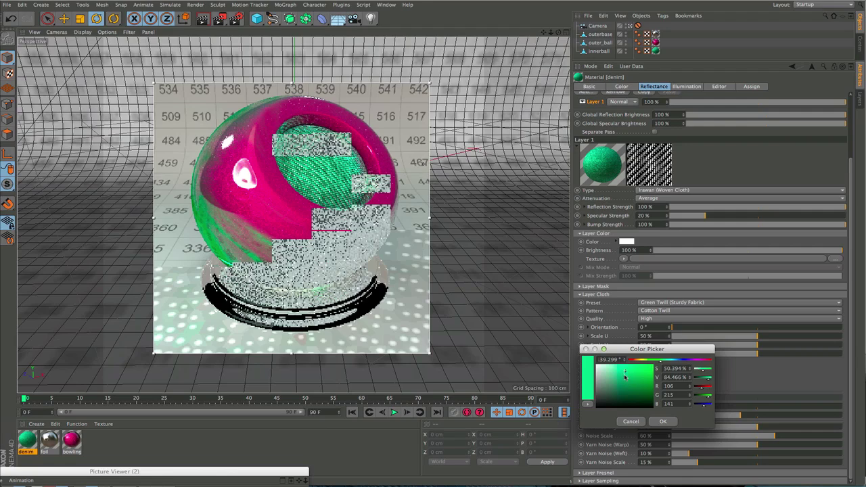
left_click_drag(625, 376, 626, 379)
left_click(662, 420)
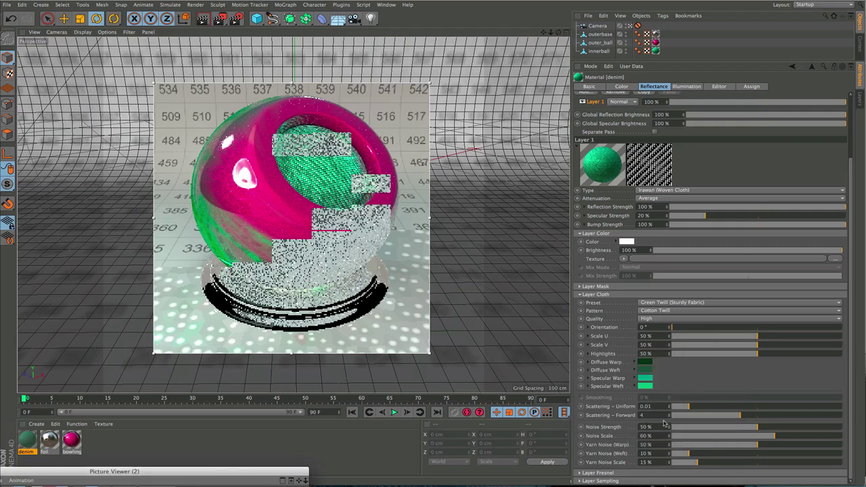
left_click(651, 381)
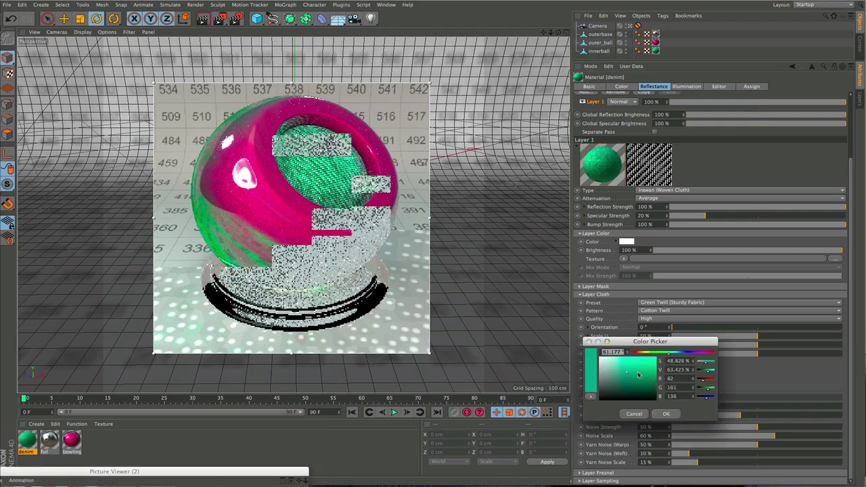
left_click(638, 376)
left_click(666, 414)
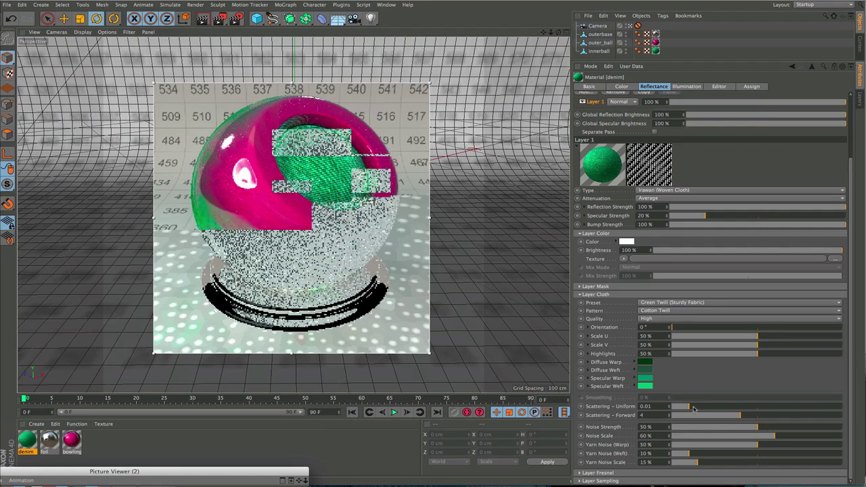
Experiment with the cloth's scattering, trying Forward at 0.62 and 9.12 and finishing with Uniform 0.029 and Forward 2.38.
left_click_drag(694, 408, 730, 408)
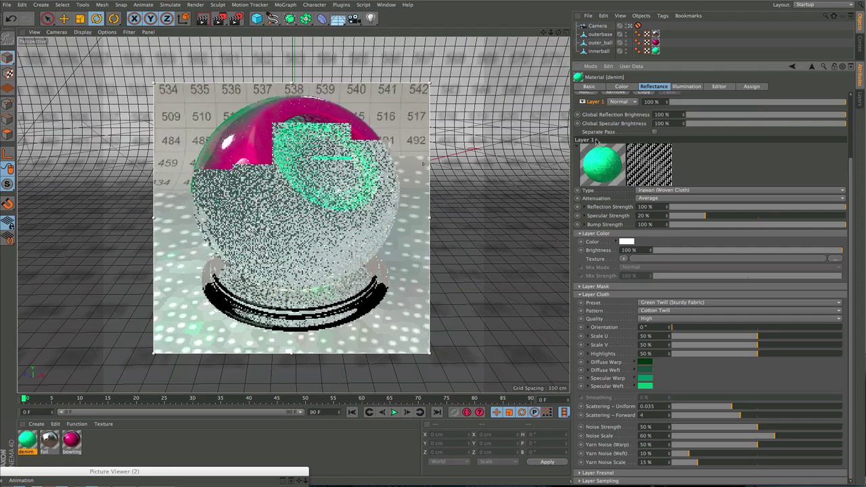
left_click_drag(736, 416, 682, 416)
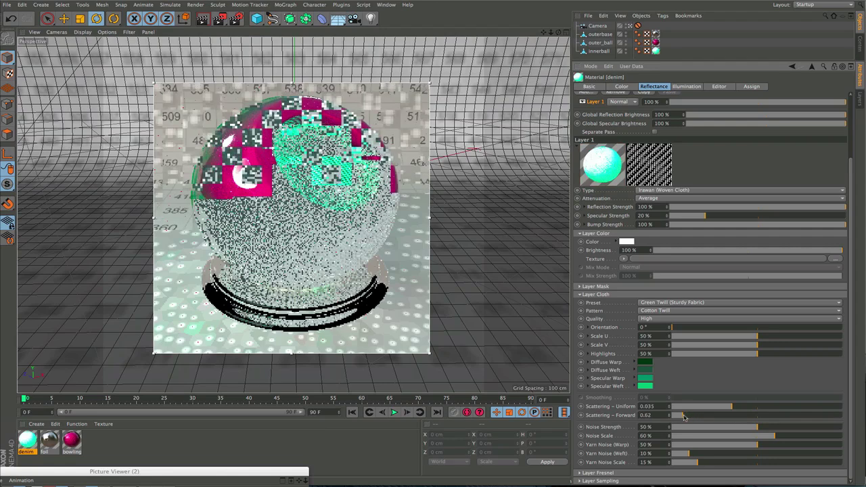
left_click_drag(679, 417, 819, 416)
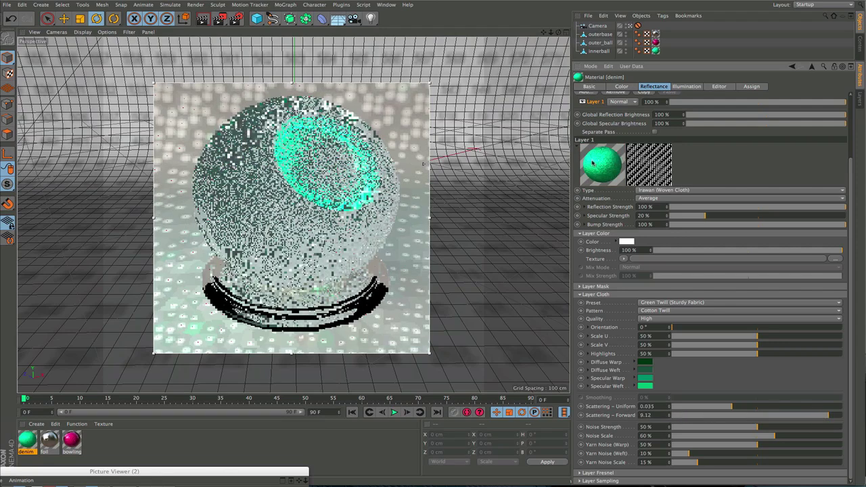
left_click_drag(827, 416, 713, 417)
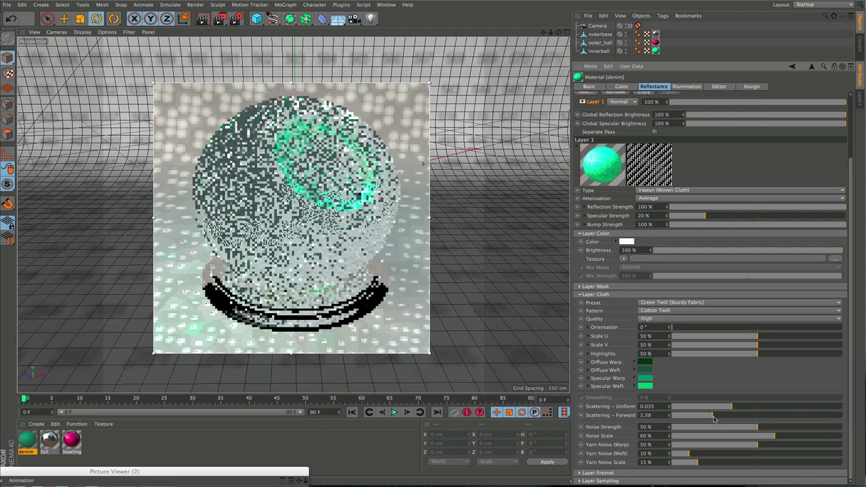
mouse_move(732, 406)
left_mouse_down()
mouse_move(816, 408)
mouse_move(691, 409)
mouse_move(725, 409)
mouse_move(715, 410)
left_mouse_up()
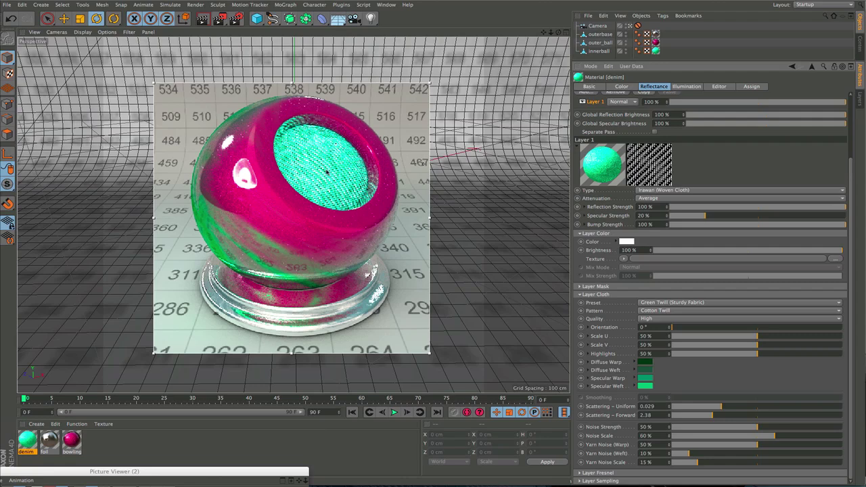
Review the cloth presets and patterns, and set the pattern to Wool Gabardine.
left_click(691, 311)
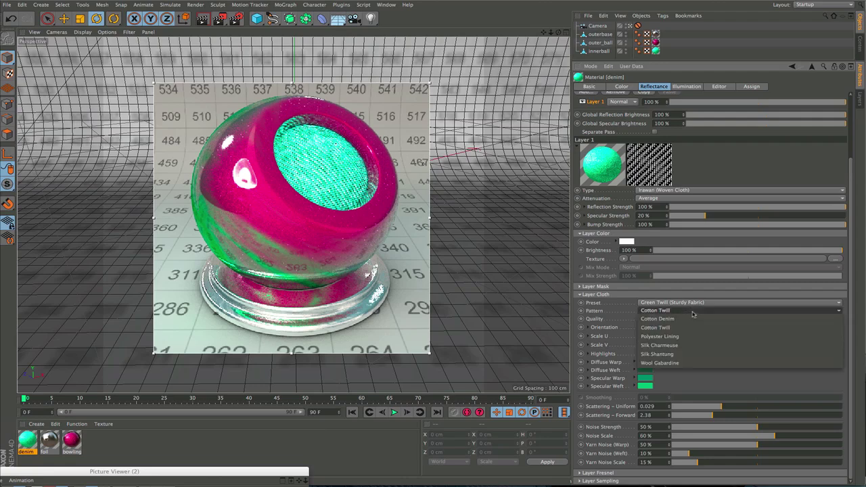
left_click(698, 303)
left_click(698, 303)
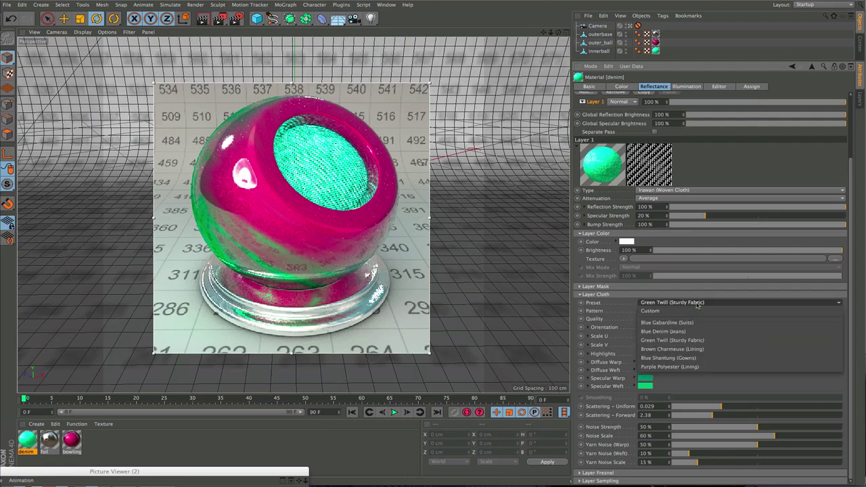
left_click(698, 304)
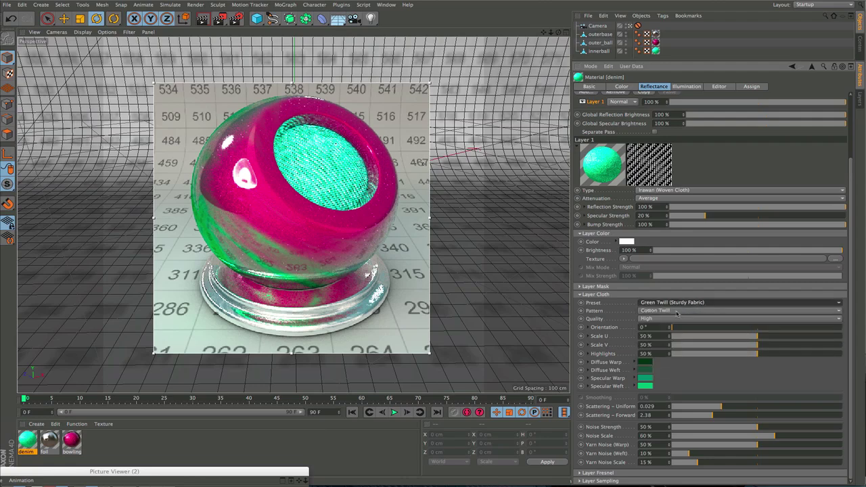
left_click(682, 312)
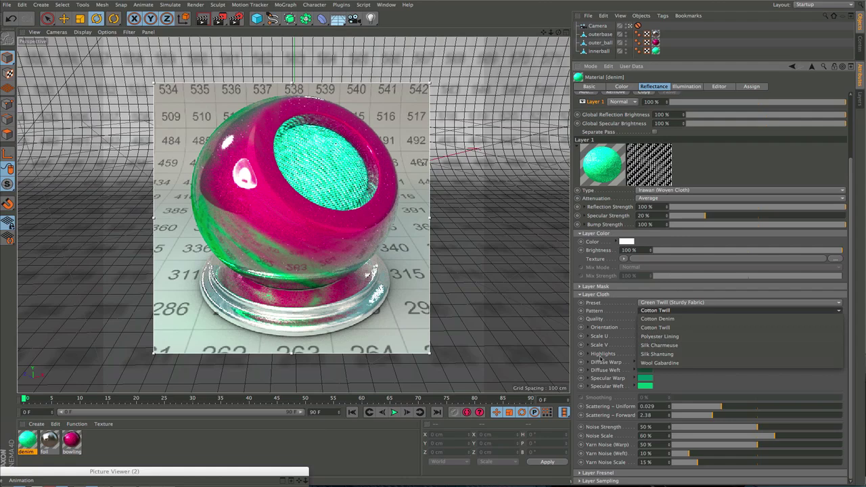
left_click(673, 362)
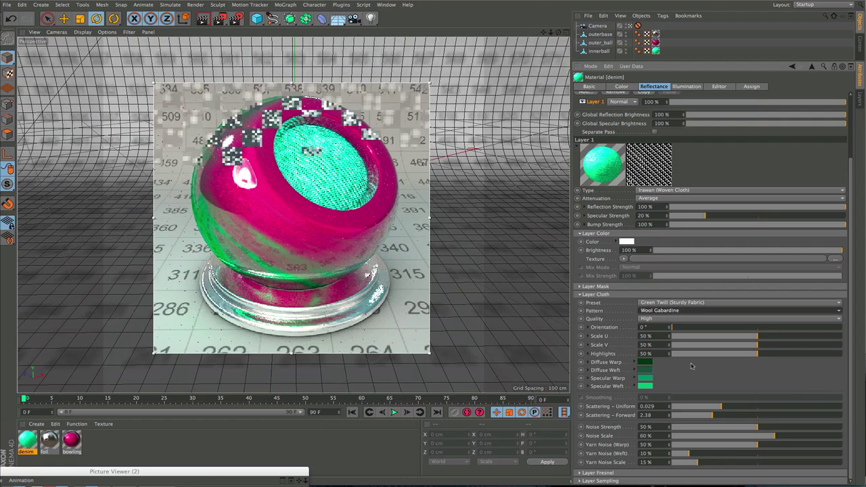
Apply the Blue Shantung (Gowns) preset to the denim material's cloth layer.
left_click(682, 303)
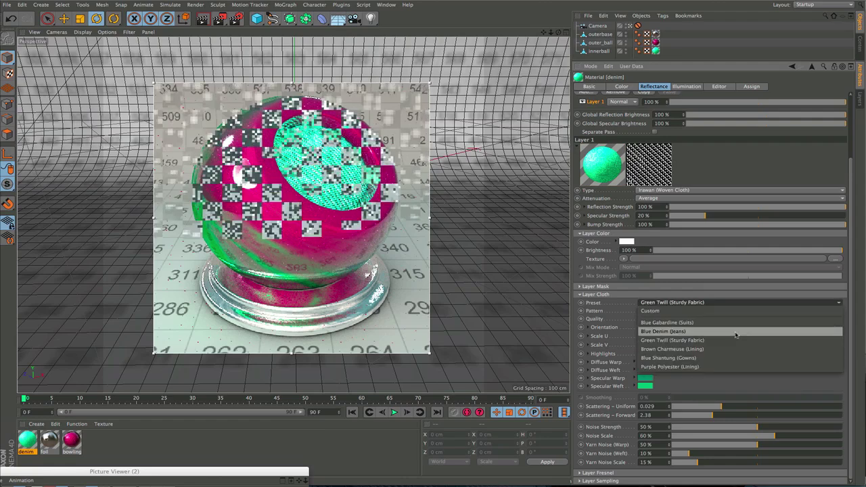
left_click(704, 357)
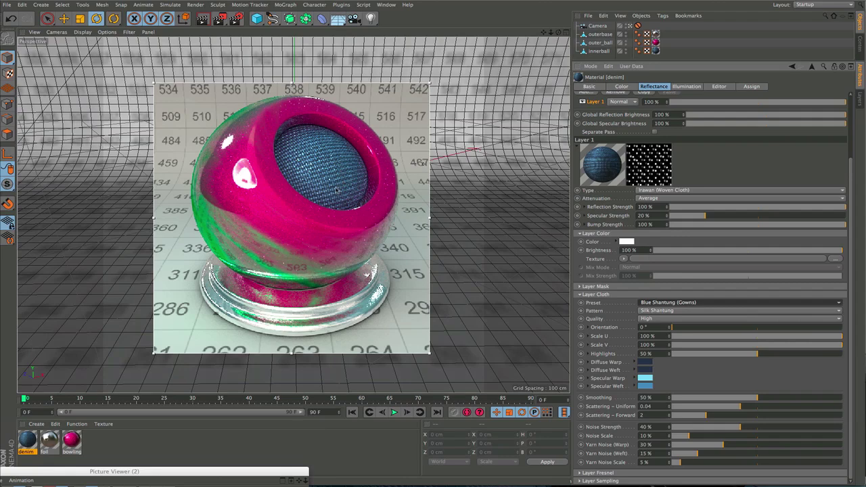
On the foil material, try 3% and 82% roughness, settle on 34%, and set the specular strength to 73%.
left_click(48, 439)
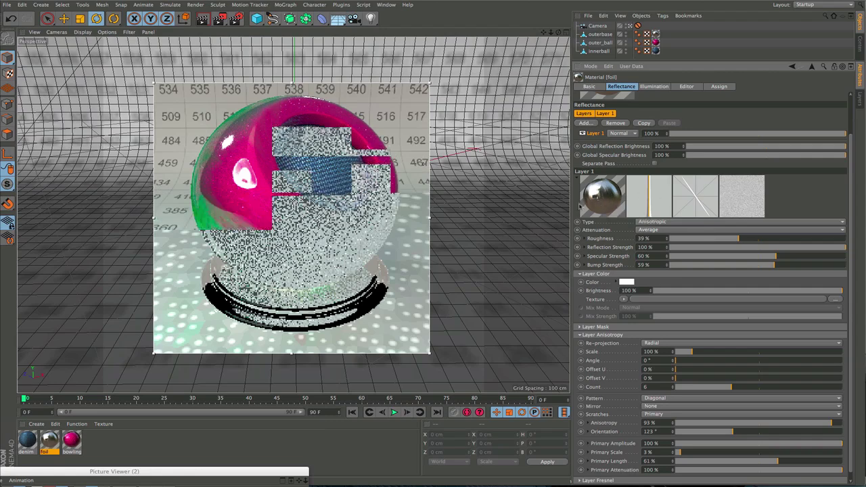
left_click(673, 240)
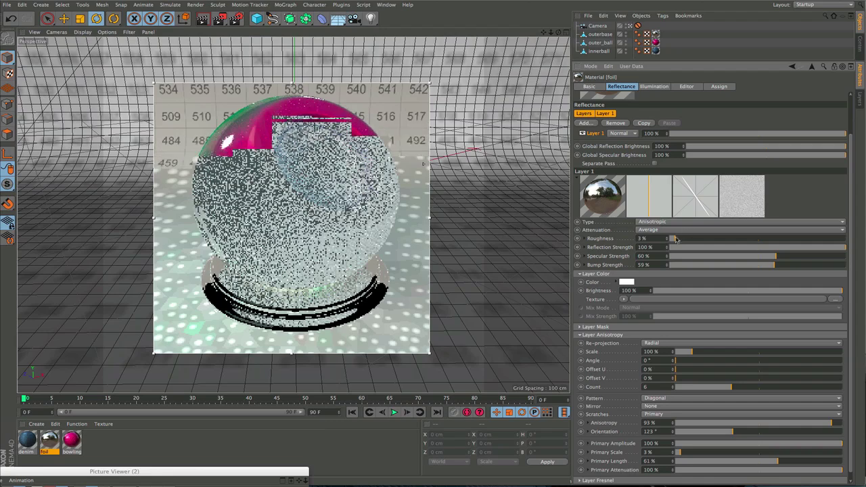
left_click_drag(676, 239, 816, 239)
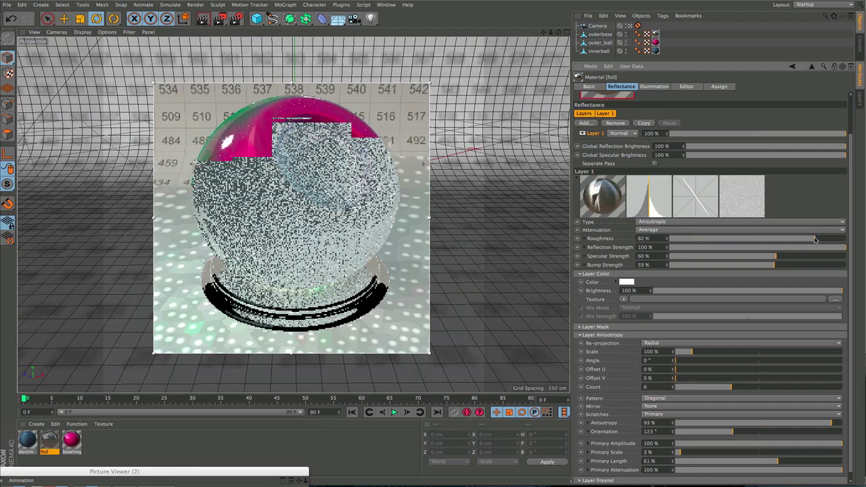
left_click(721, 239)
mouse_move(721, 240)
left_mouse_down()
mouse_move(701, 240)
mouse_move(730, 242)
left_mouse_up()
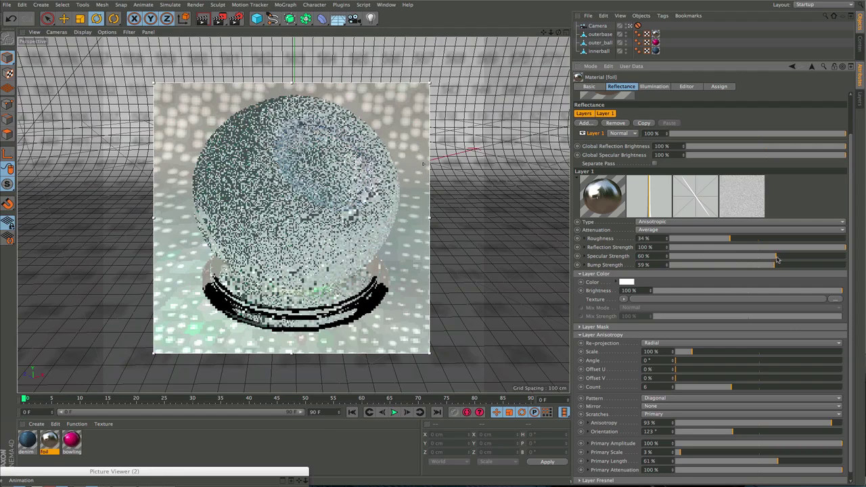
left_click_drag(778, 257, 798, 259)
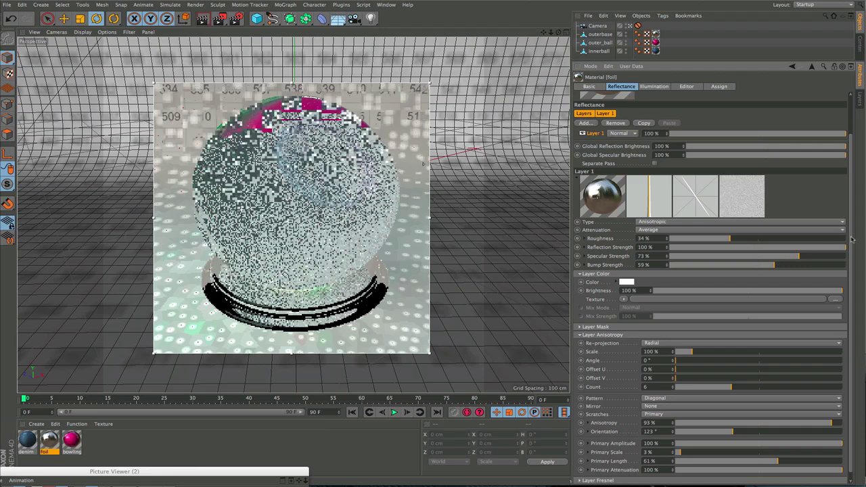
Check the re-projection options in the foil layer's anisotropy settings and expand the Layer Anisotropy section again.
scroll(849, 250, "down", 1)
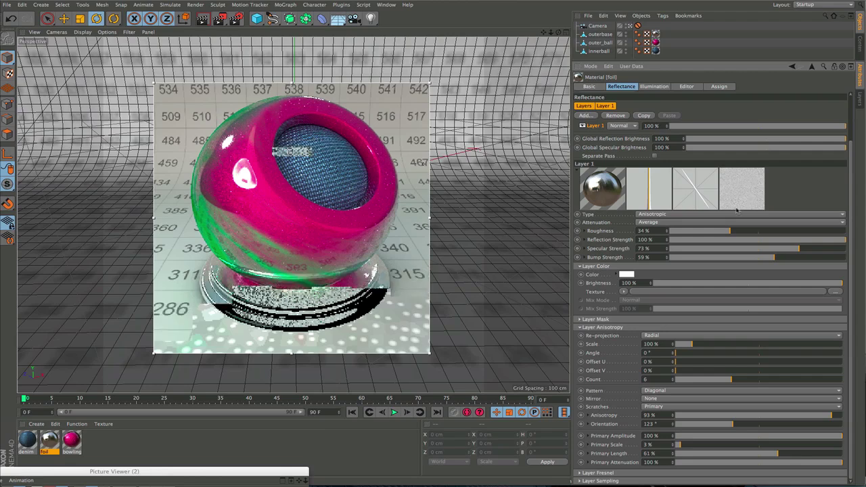
left_click(681, 336)
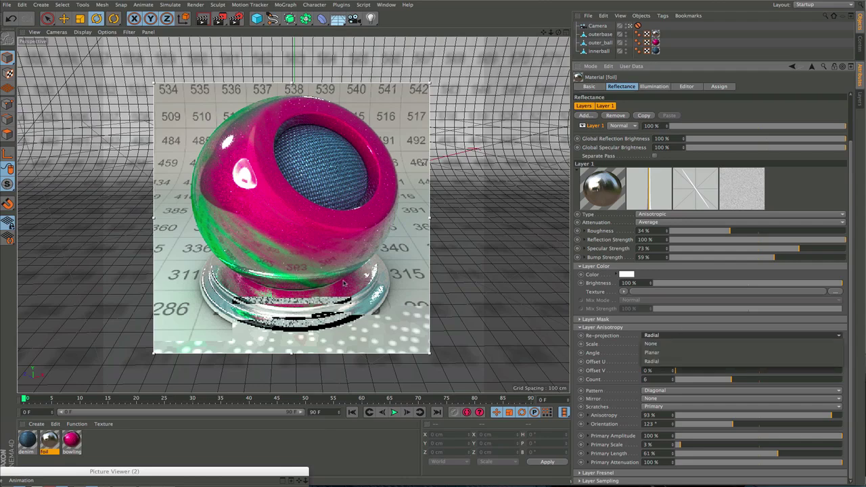
left_click(664, 343)
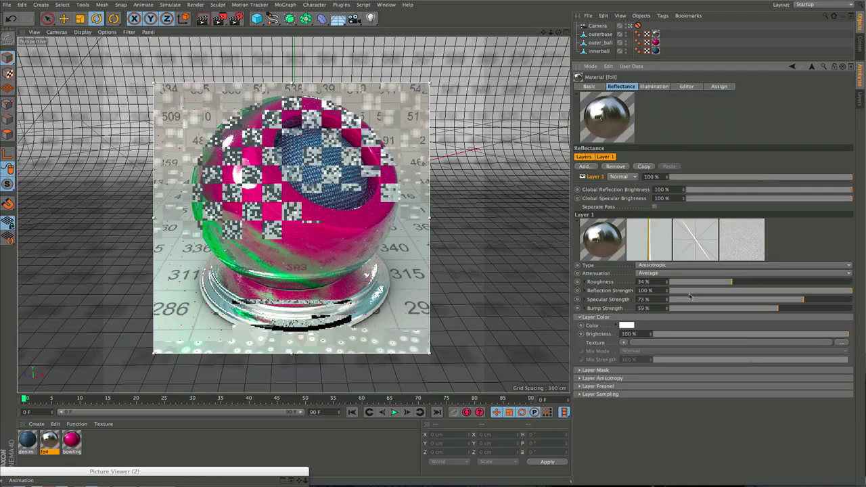
left_click(580, 378)
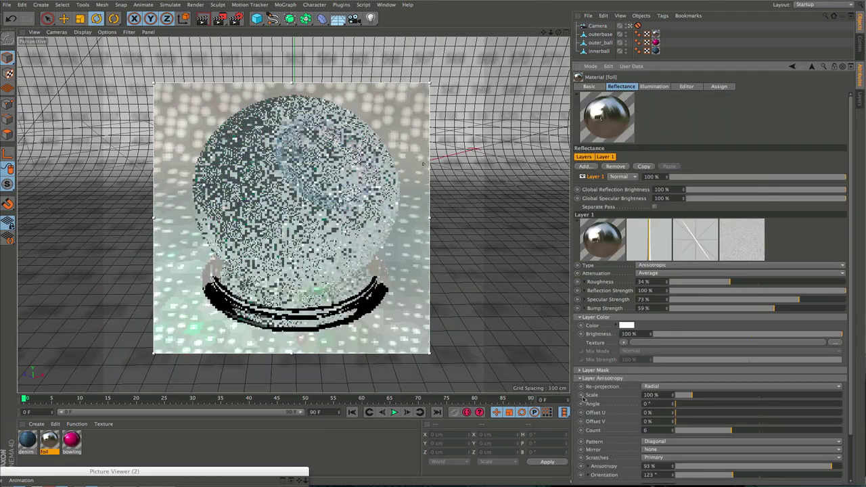
scroll(838, 409, "down", 3)
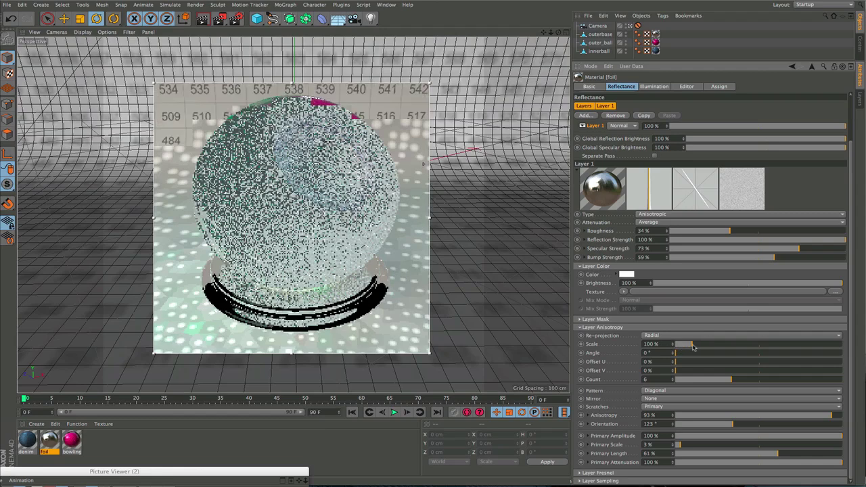
Try 353% and 794% scale for the foil's radial re-projection, settle on 168%, and set the angle to 97°.
left_click_drag(692, 346, 734, 346)
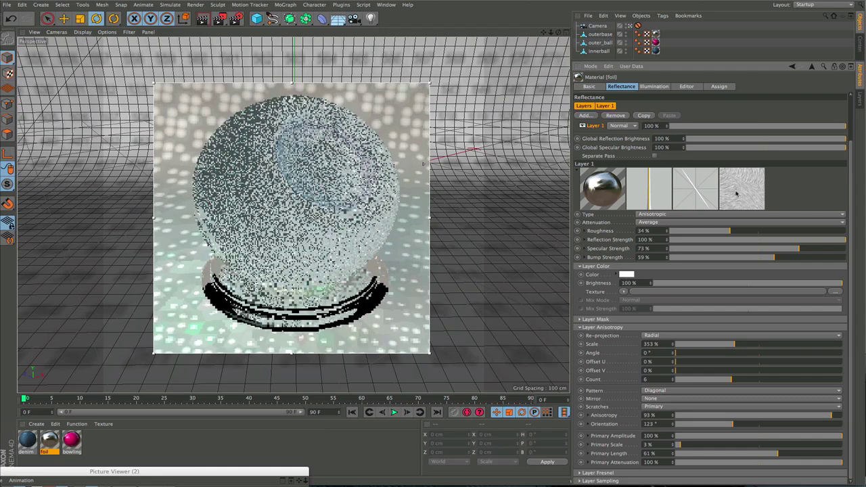
left_click_drag(737, 346, 810, 343)
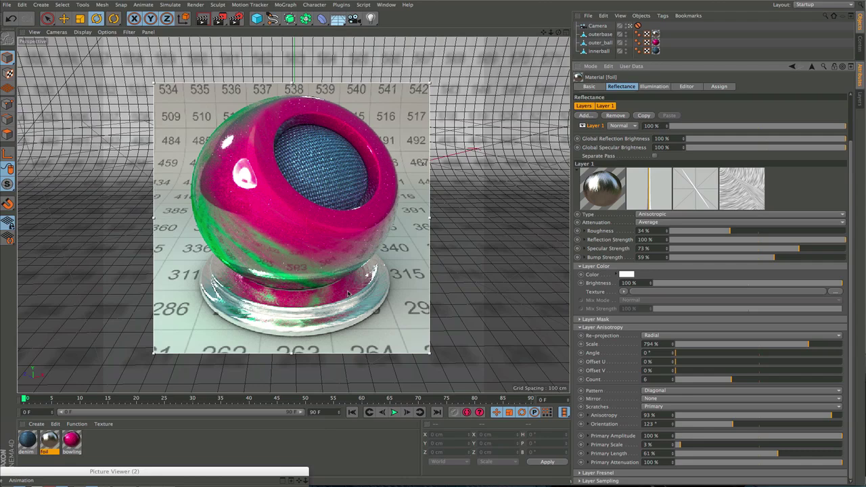
left_click(703, 344)
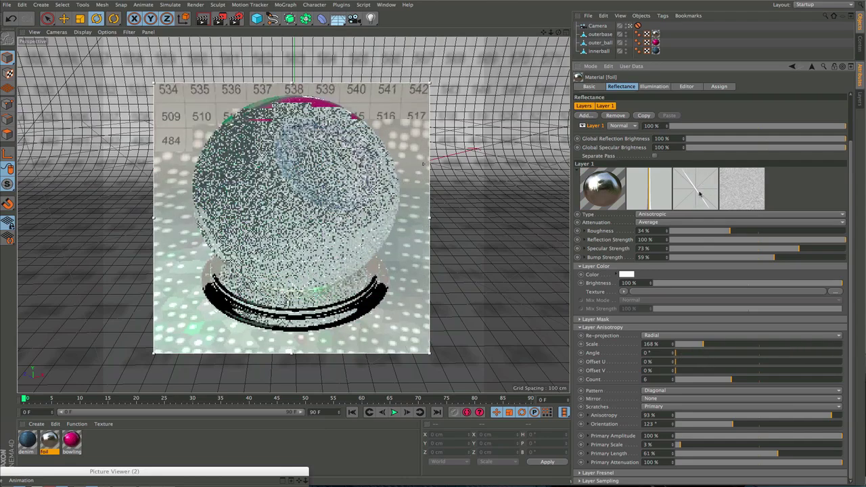
left_click_drag(692, 354, 721, 354)
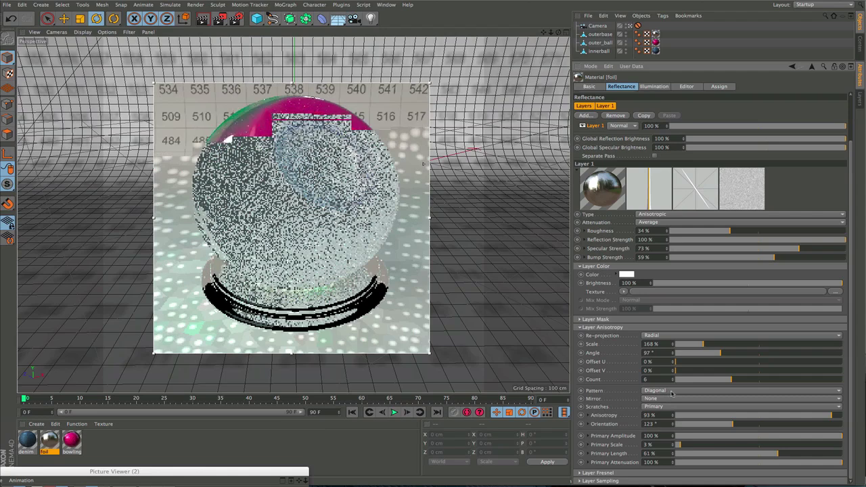
Try the Box pattern in the foil layer's anisotropy settings and settle on Lattice.
left_click(671, 391)
left_click(673, 391)
left_click(675, 390)
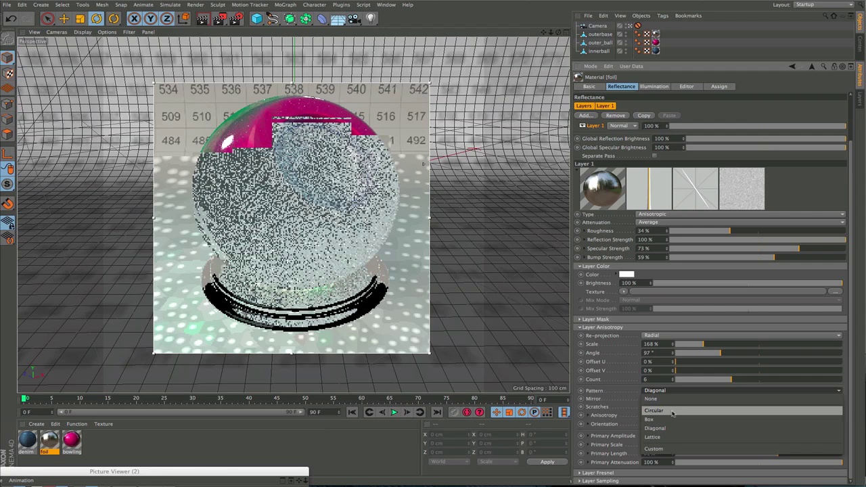
left_click(670, 419)
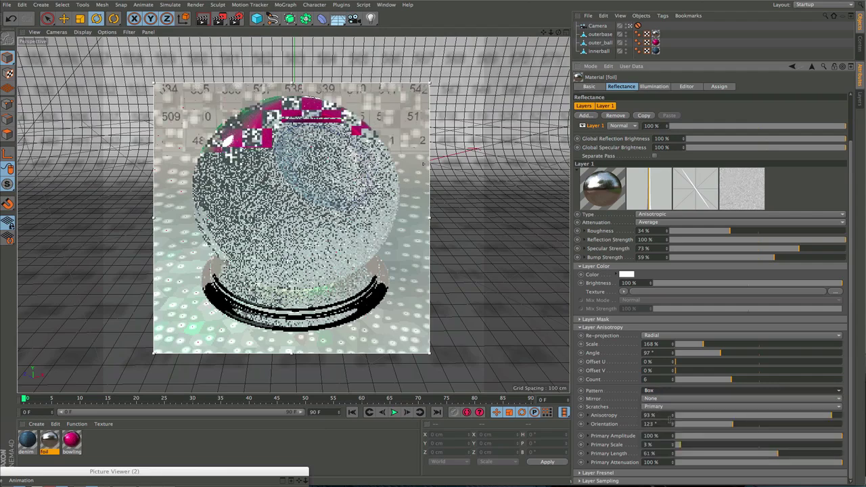
left_click(688, 393)
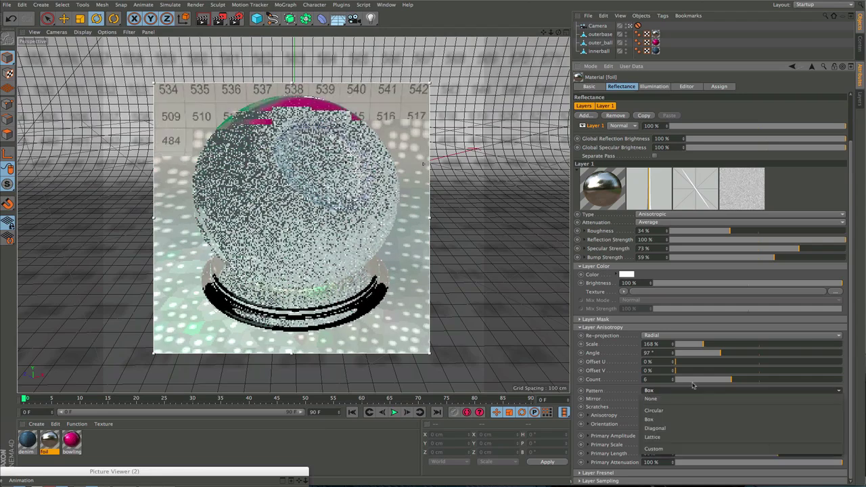
left_click(672, 438)
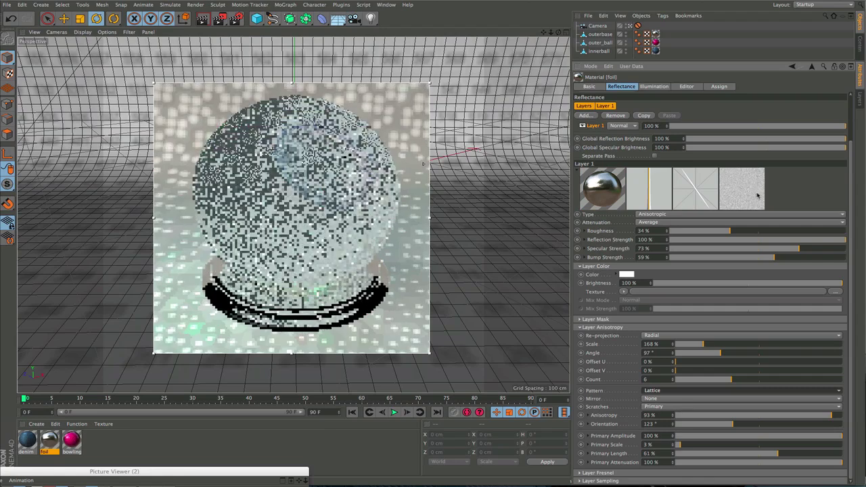
Set the radial re-projection scale to 195%, and switch the foil layer's re-projection to None.
mouse_move(707, 345)
left_mouse_down()
mouse_move(792, 345)
mouse_move(708, 346)
left_mouse_up()
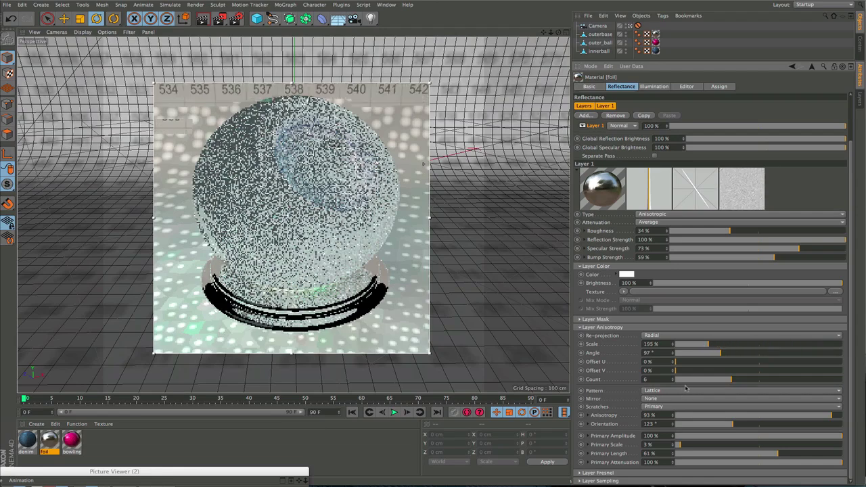
left_click(686, 337)
left_click(684, 344)
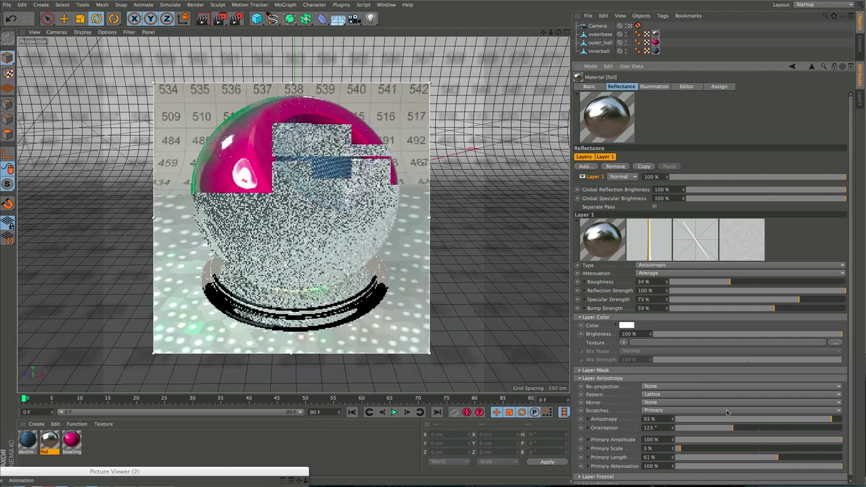
Try the foil layer's scratches on None, restore them to Primary, and check the available mirror options.
left_click(721, 412)
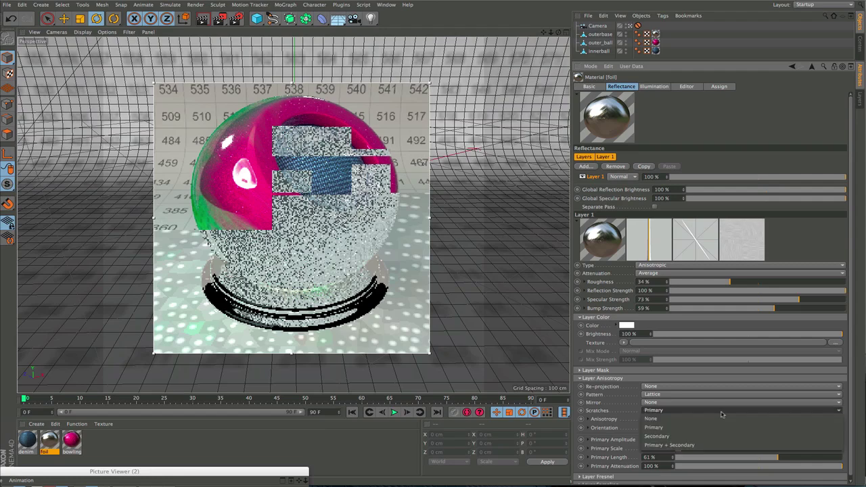
left_click(718, 419)
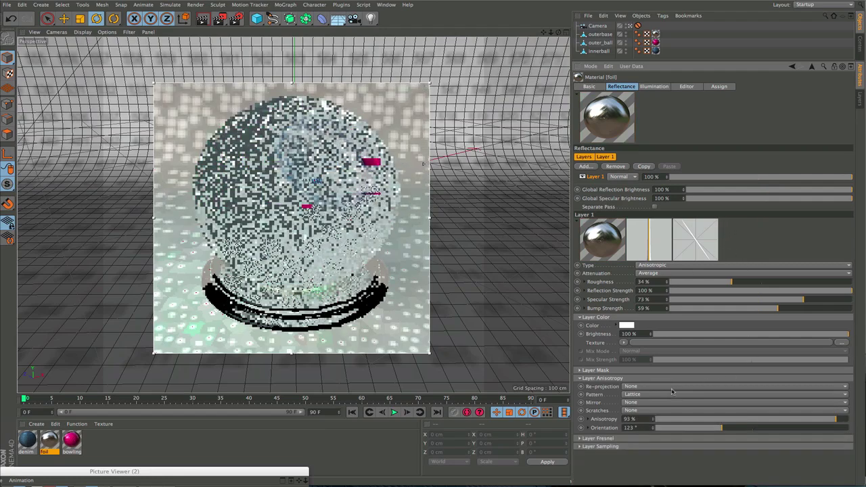
left_click(646, 411)
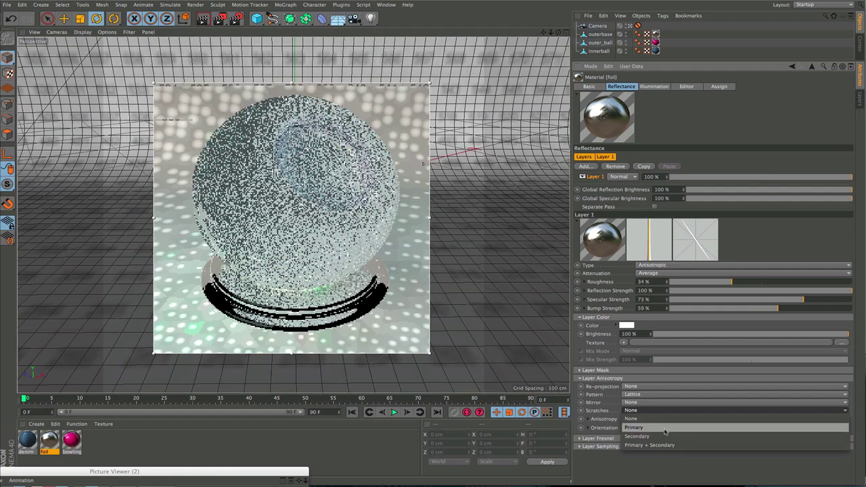
left_click(667, 427)
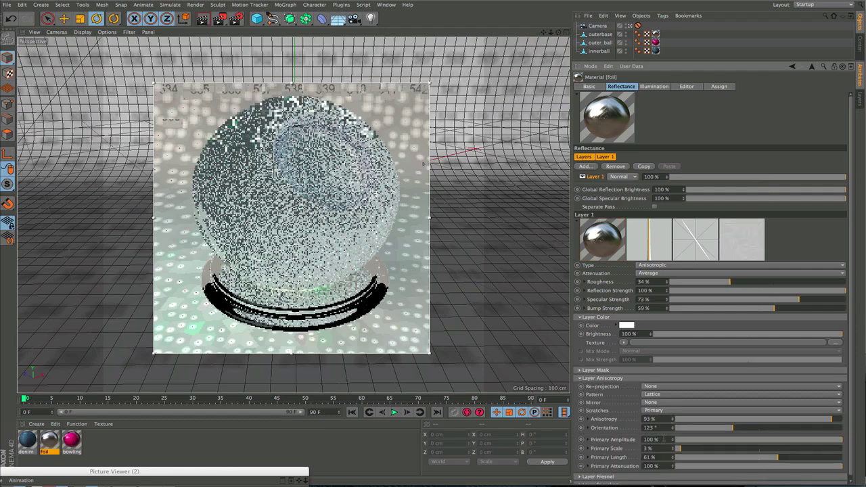
left_click(670, 405)
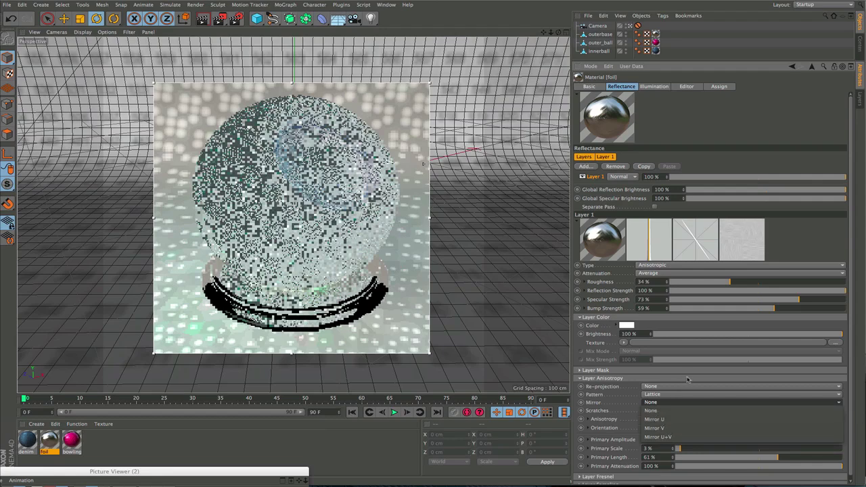
left_click(687, 380)
Set the foil scratches' primary scale to 28% and raise the primary amplitude to 385%.
left_click_drag(850, 382, 852, 387)
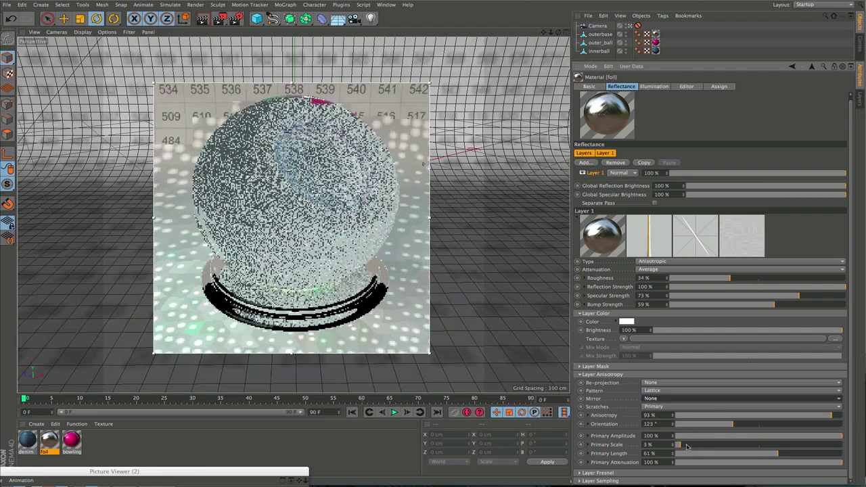
left_click_drag(683, 446, 722, 446)
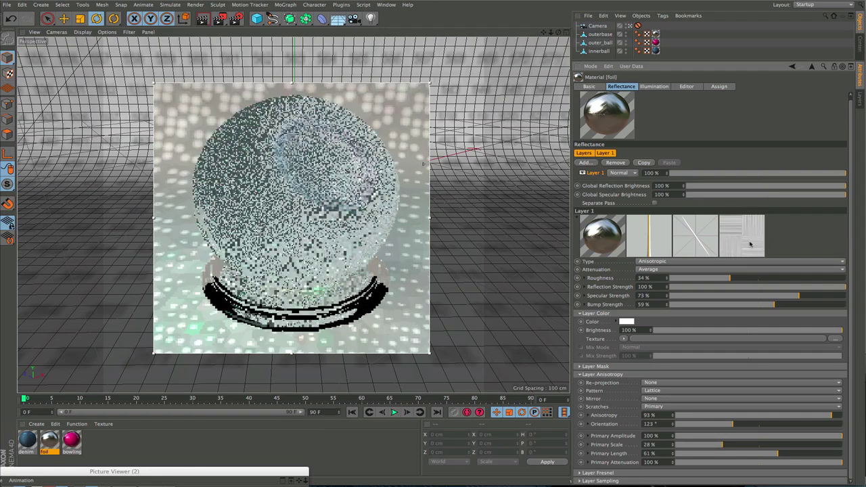
mouse_move(838, 436)
left_mouse_down()
mouse_move(784, 434)
mouse_move(849, 436)
mouse_move(691, 435)
mouse_move(839, 436)
left_mouse_up()
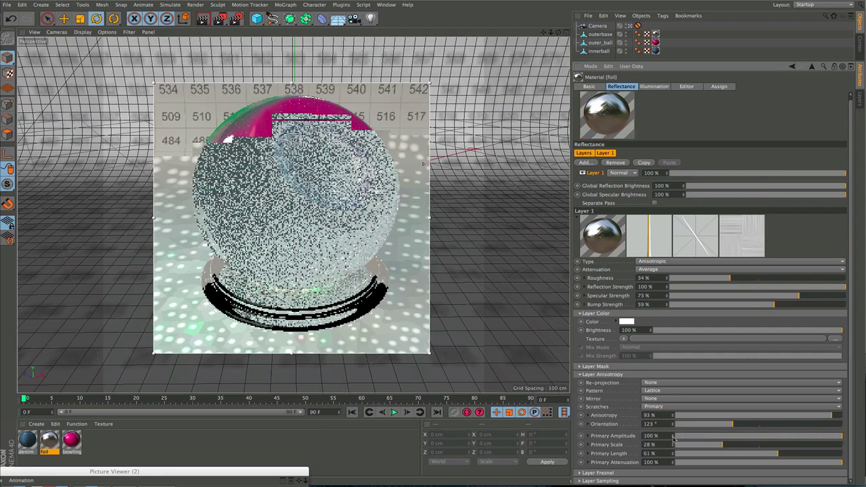
left_click_drag(674, 430, 679, 409)
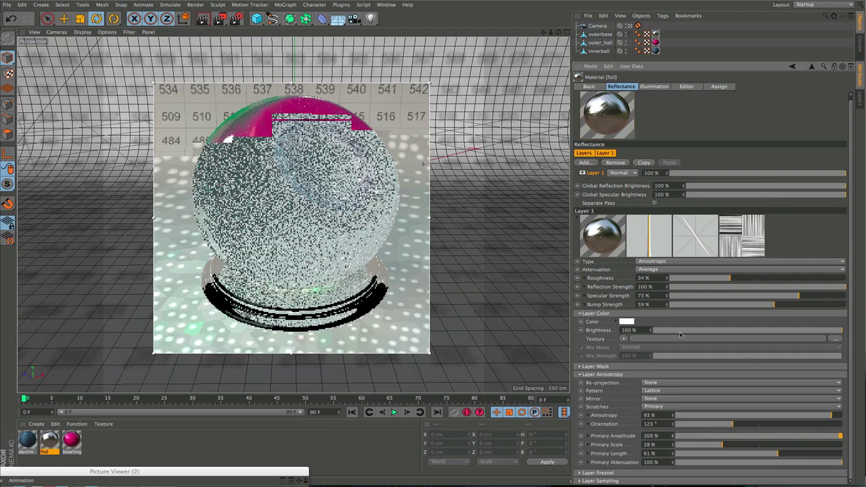
left_click_drag(679, 316, 680, 315)
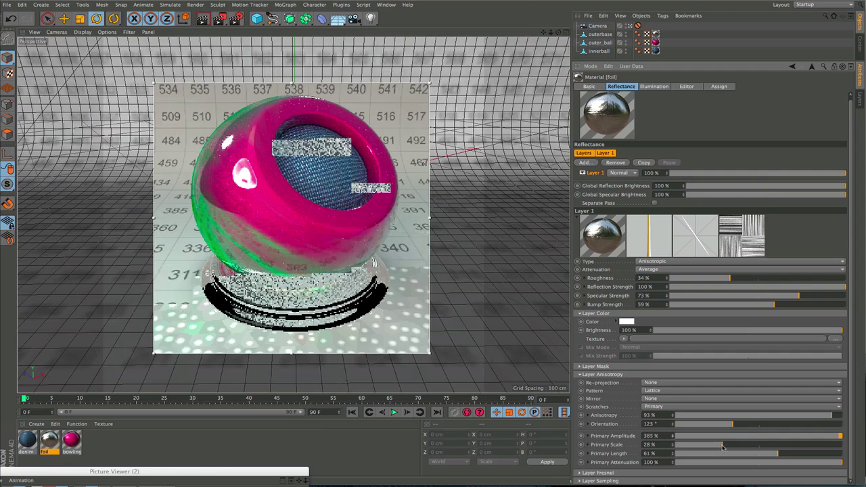
Set the primary scratch scale to 19%, try a 23% primary length, and settle on 91%.
mouse_move(719, 446)
left_mouse_down()
mouse_move(685, 446)
mouse_move(823, 445)
mouse_move(707, 446)
left_mouse_up()
left_click_drag(778, 453, 691, 460)
left_click_drag(697, 460, 713, 455)
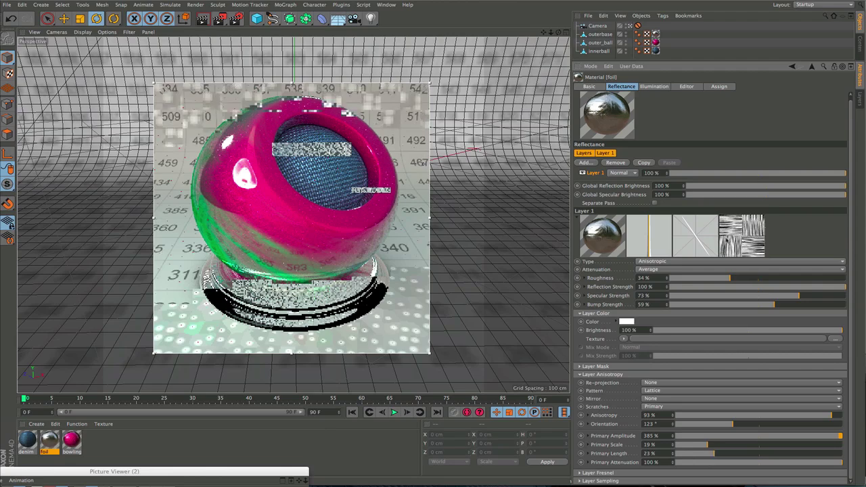
left_click_drag(714, 455, 828, 455)
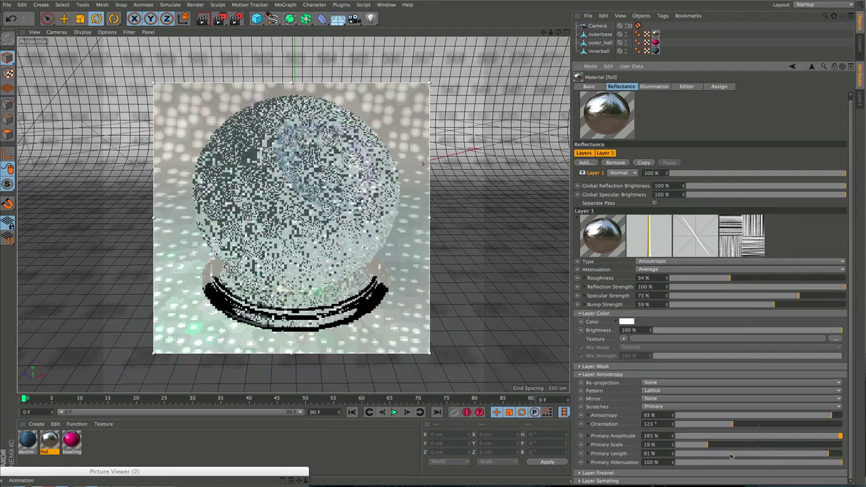
Try the Circular anisotropy pattern with the primary scratch scale at 82%.
left_click(680, 390)
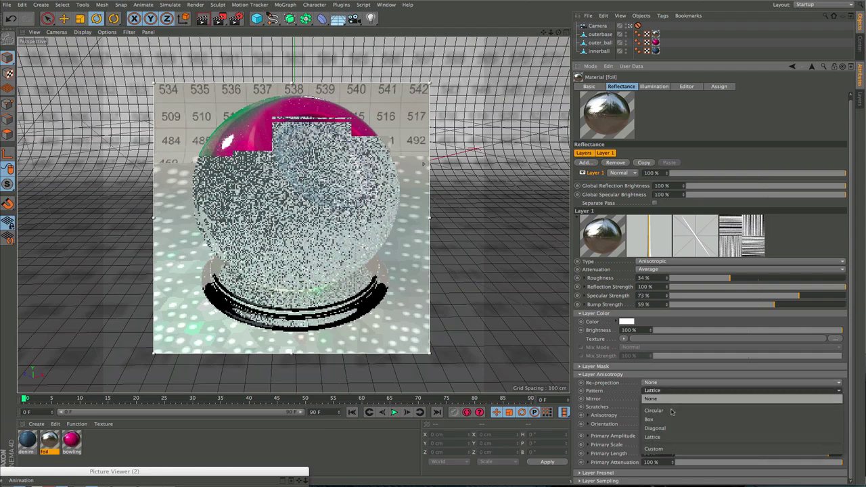
left_click(673, 411)
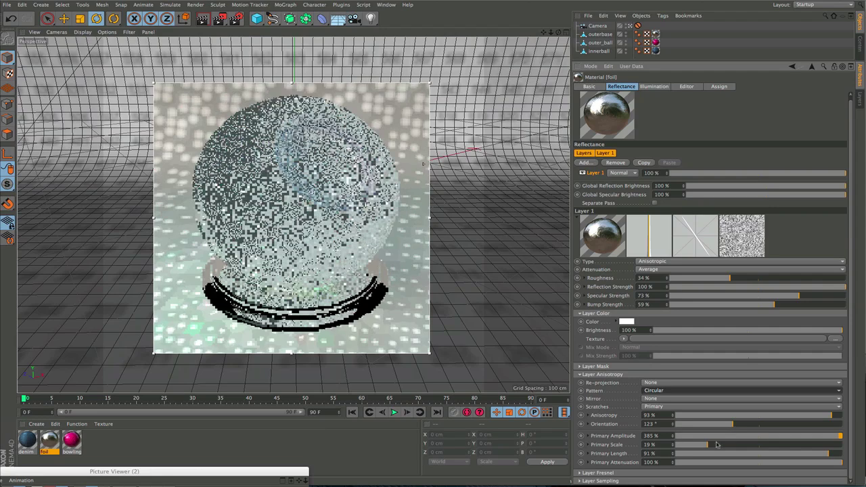
left_click_drag(708, 444, 814, 442)
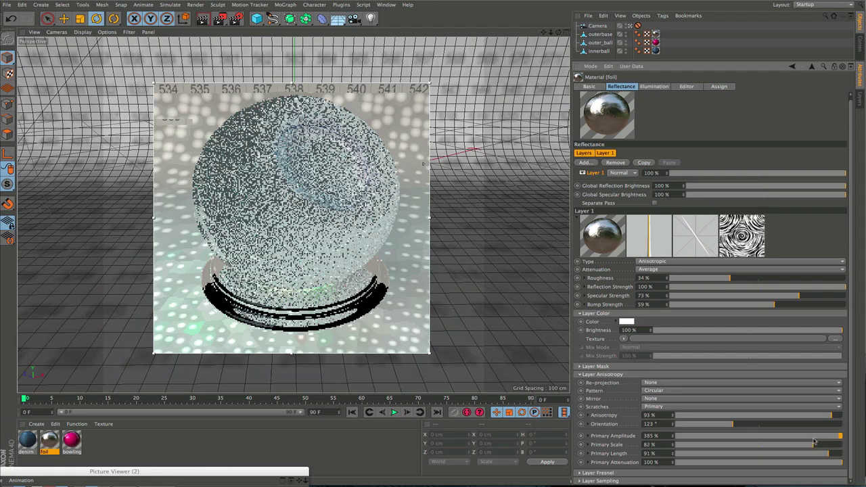
Try the Diagonal pattern, return to Lattice, and set the primary scratch scale to 30%.
left_click(674, 390)
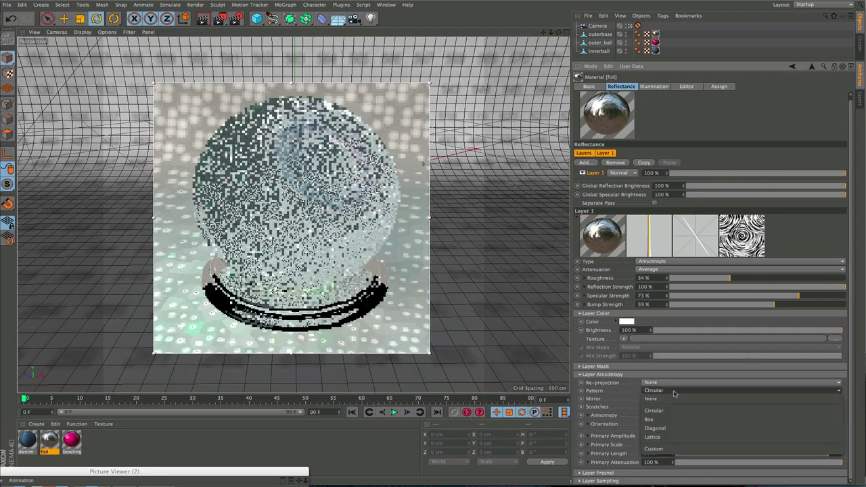
left_click(678, 428)
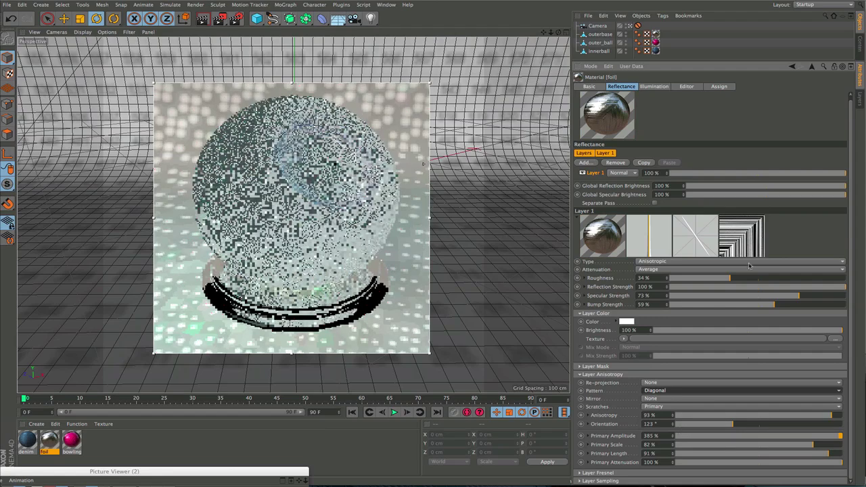
left_click(687, 391)
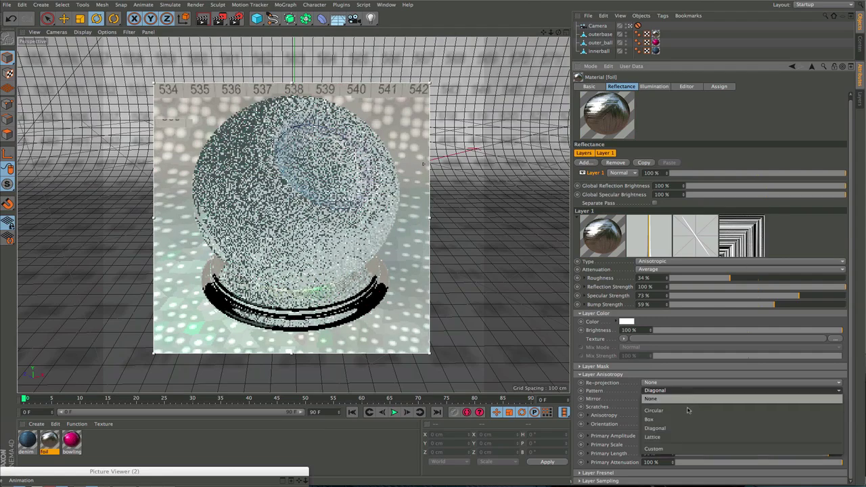
left_click(678, 438)
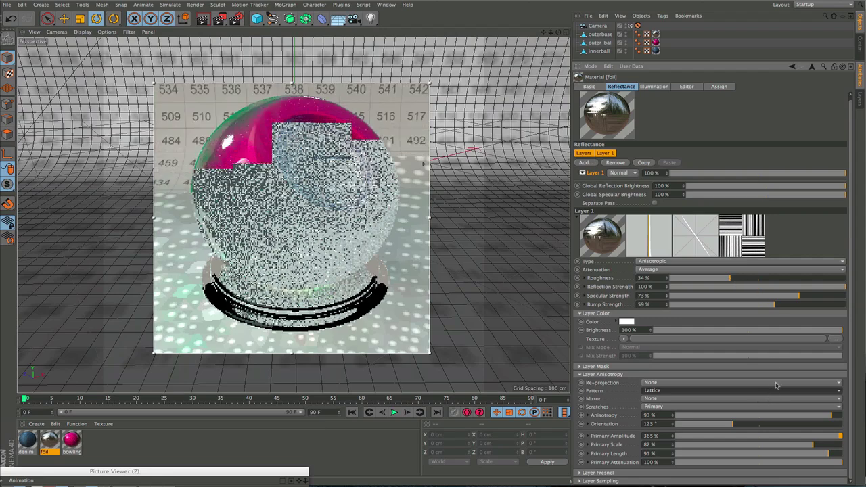
left_click_drag(788, 445, 726, 450)
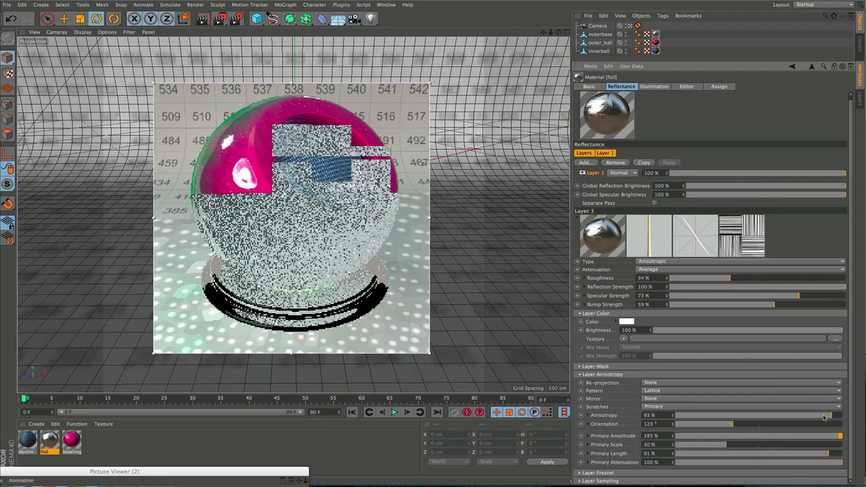
Try 23%, 0% and 69% anisotropy on the foil layer, settle on 78%, and set the orientation to 240°.
left_click_drag(825, 416, 718, 415)
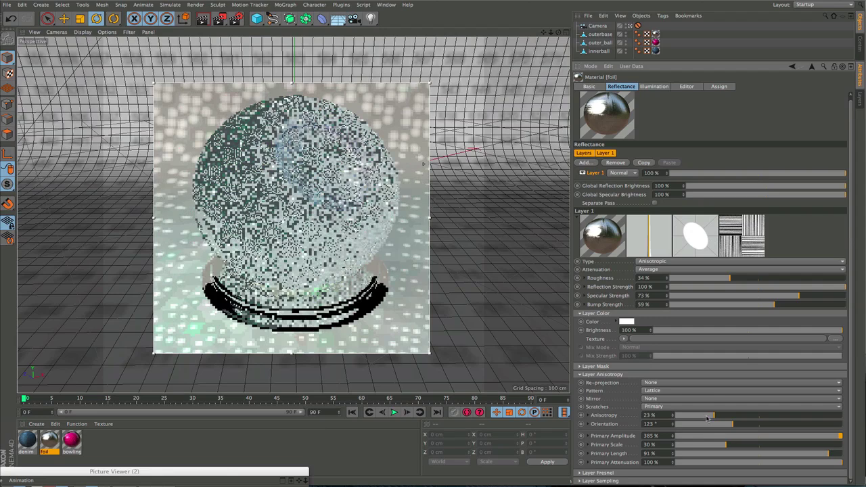
left_click_drag(713, 416, 673, 419)
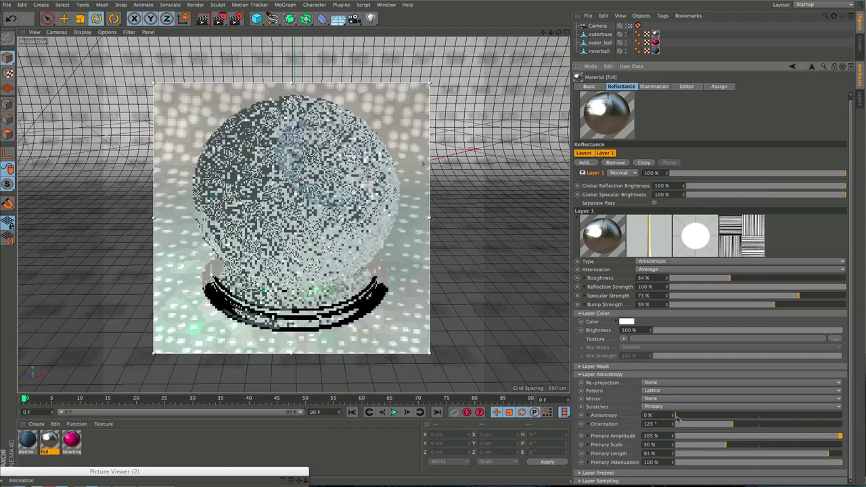
left_click_drag(677, 419, 786, 417)
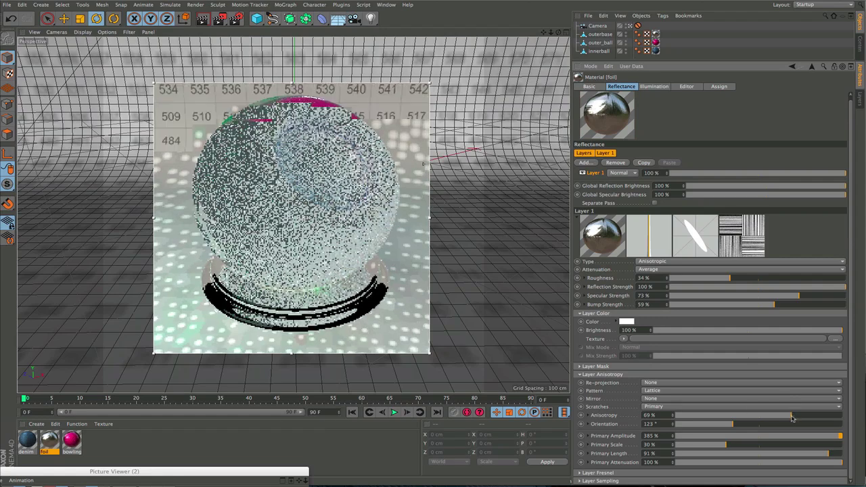
mouse_move(792, 415)
left_mouse_down()
mouse_move(824, 415)
mouse_move(793, 416)
left_mouse_up()
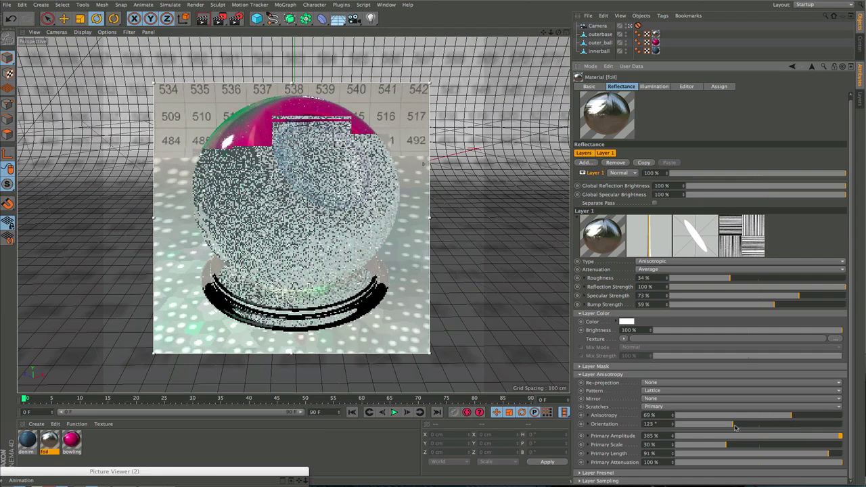
left_click_drag(735, 427, 806, 414)
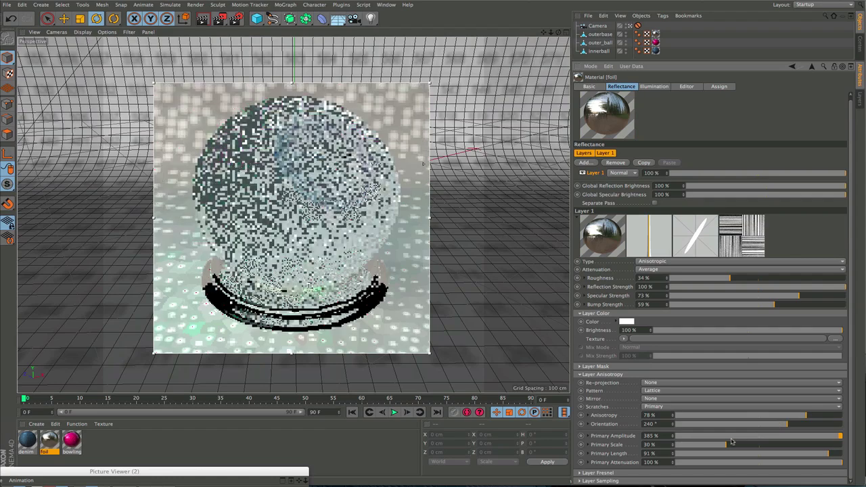
Bring the finished render into view and examine the glossy ball's reflections and the foil base up close.
left_click_drag(250, 475, 471, 25)
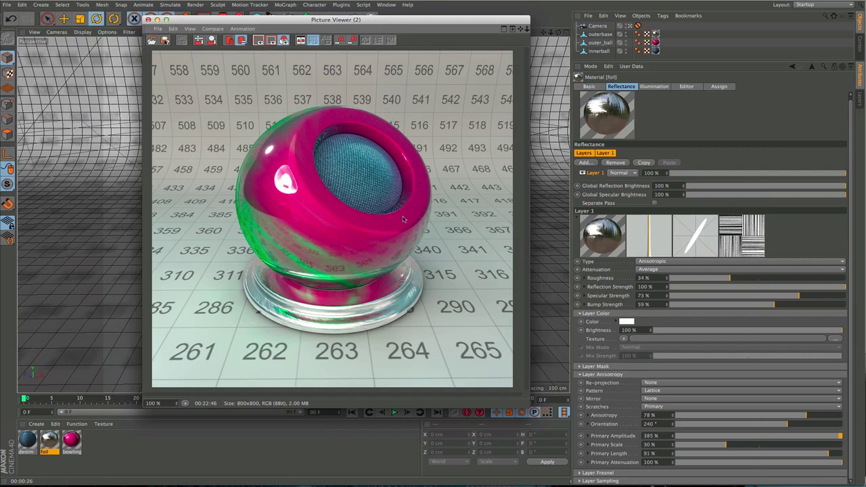
scroll(403, 219, "up", 5)
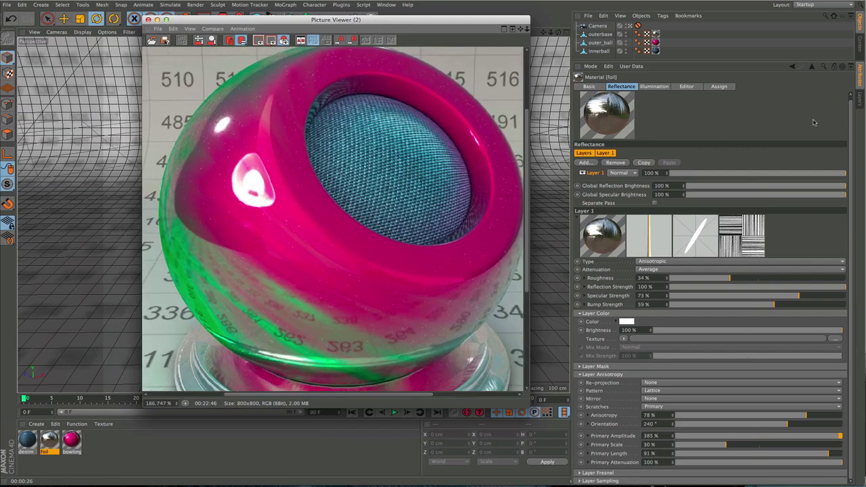
scroll(290, 286, "up", 2)
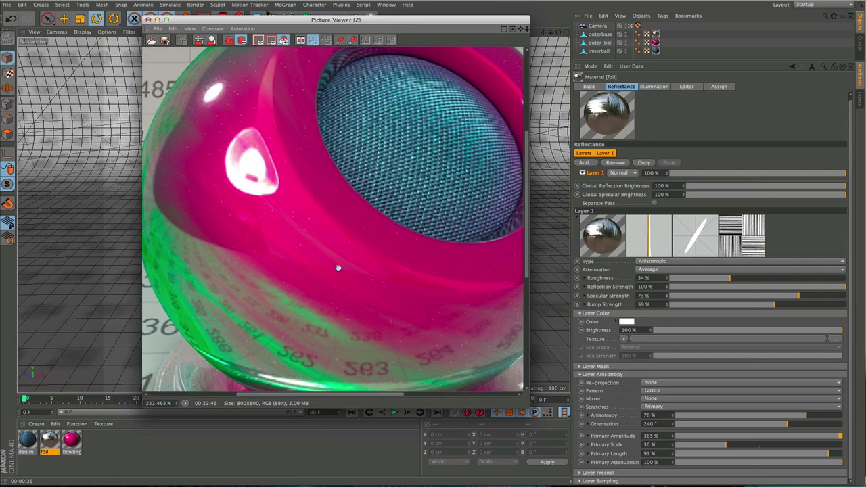
scroll(335, 271, "up", 1)
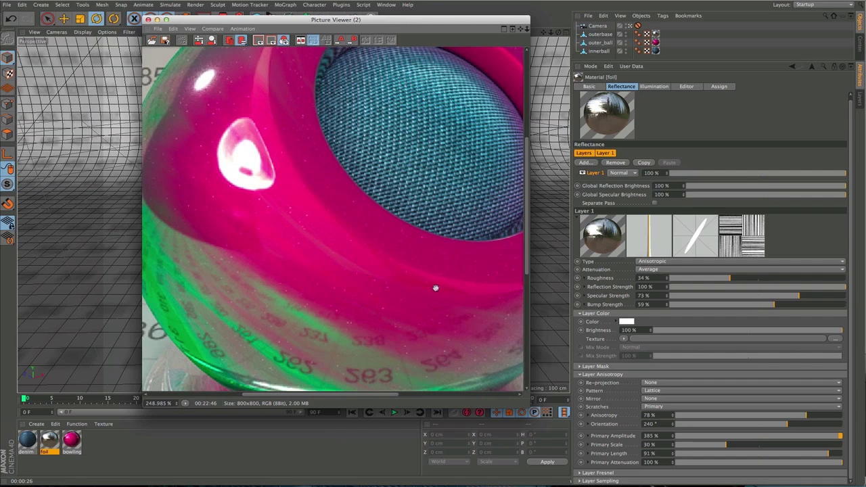
left_click_drag(436, 288, 443, 92)
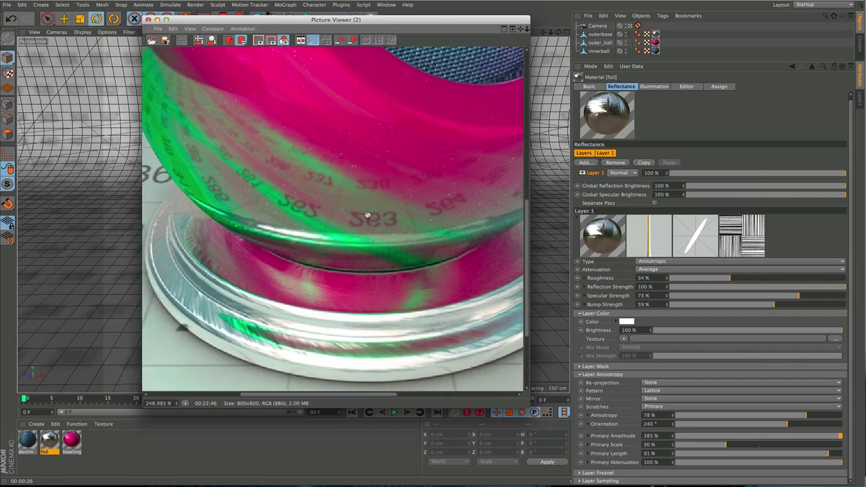
left_click_drag(367, 215, 400, 158)
scroll(345, 240, "up", 1)
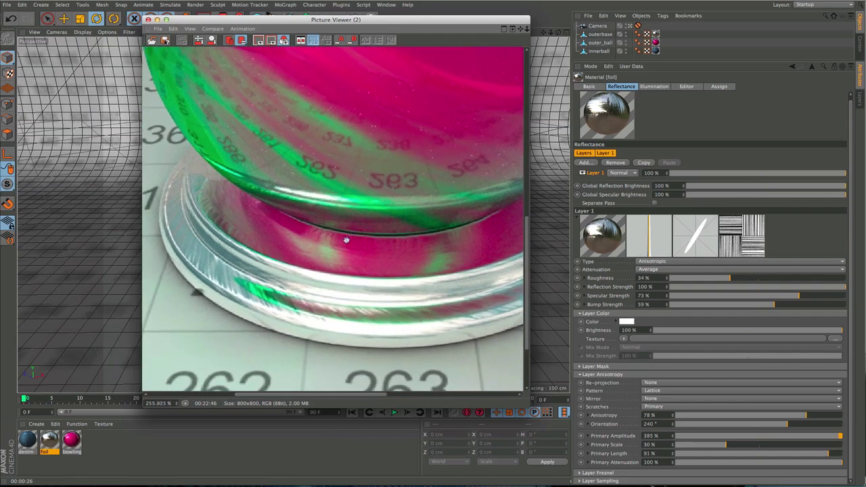
scroll(346, 240, "up", 1)
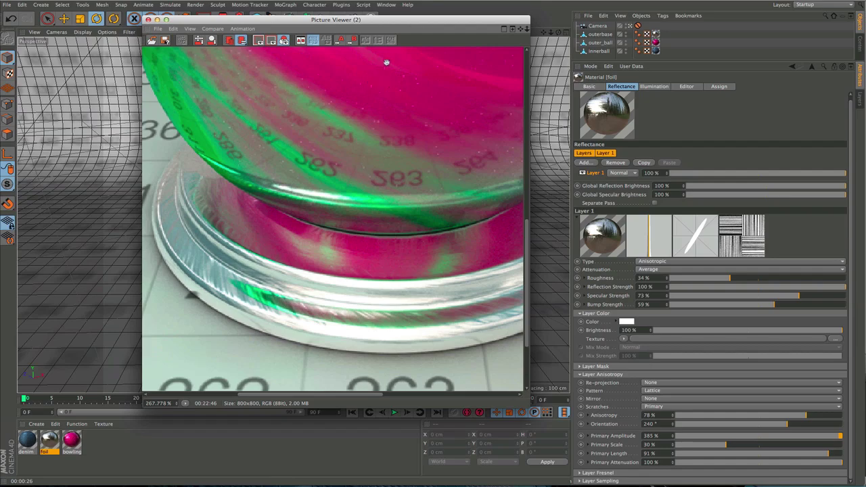
Inspect the denim inner ball and the outer ball's upper rim in the render, then return to the full image at 100%.
left_click_drag(423, 141, 381, 302)
left_click_drag(441, 193, 385, 277)
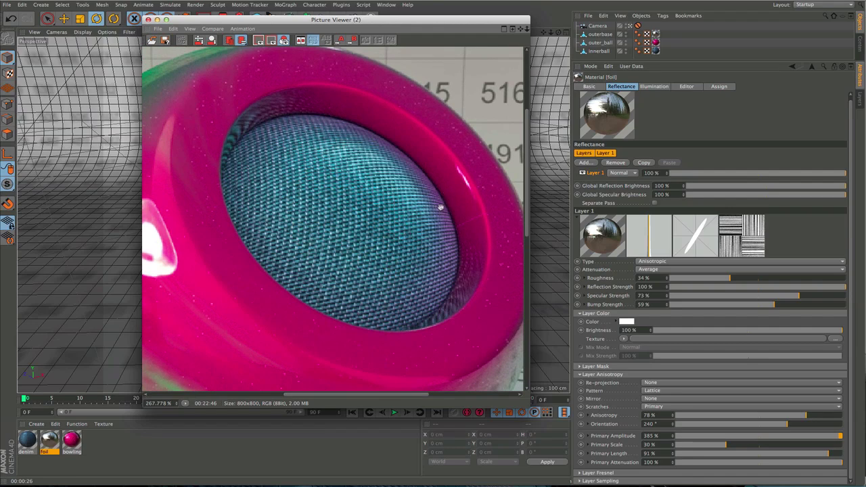
left_click_drag(440, 204, 387, 360)
left_click_drag(397, 284, 487, 261)
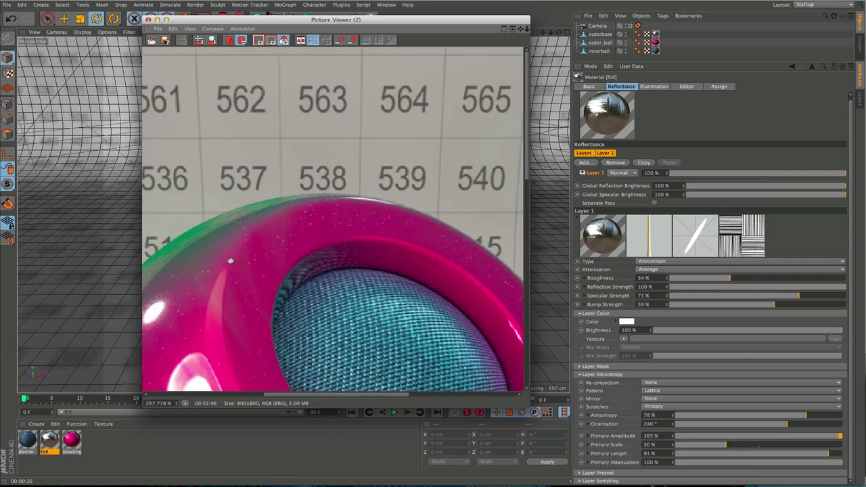
left_click_drag(223, 269, 413, 64)
left_click_drag(399, 285, 341, 229)
double_click(406, 241)
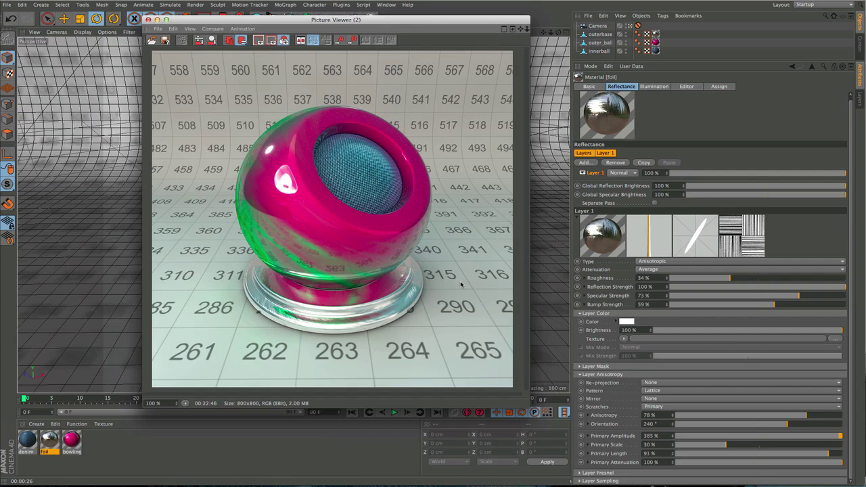
left_click_drag(472, 20, 530, 44)
left_click_drag(524, 47, 516, 54)
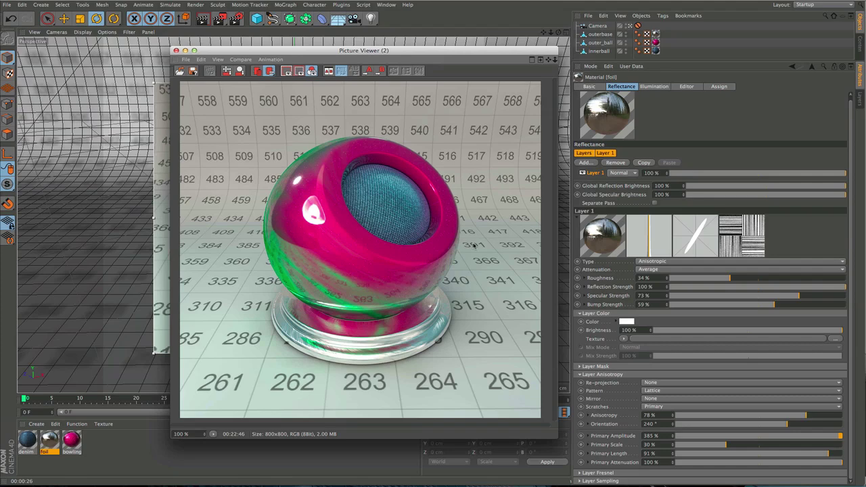
left_click(661, 1)
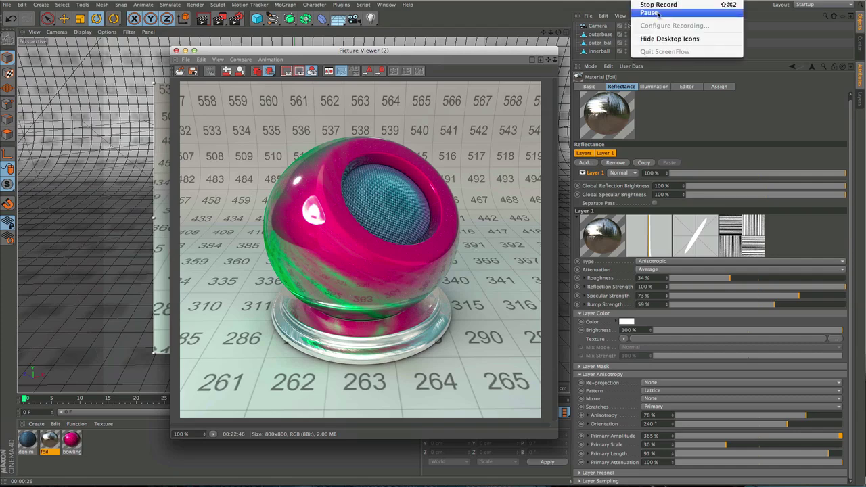